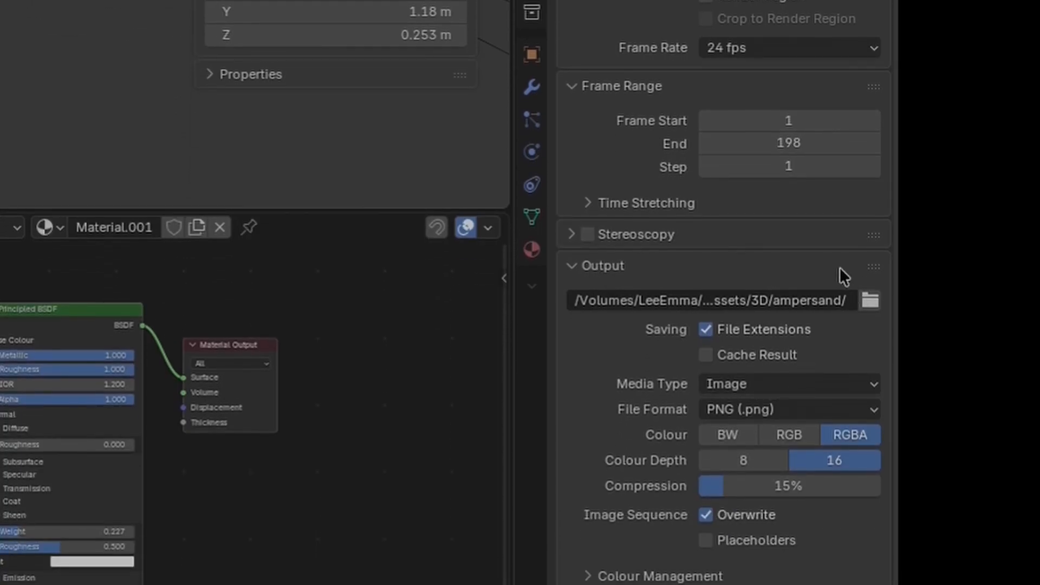
Step: Create a folder named Ampersand inside Branding Assets and set it as the render output location
left_click(870, 300)
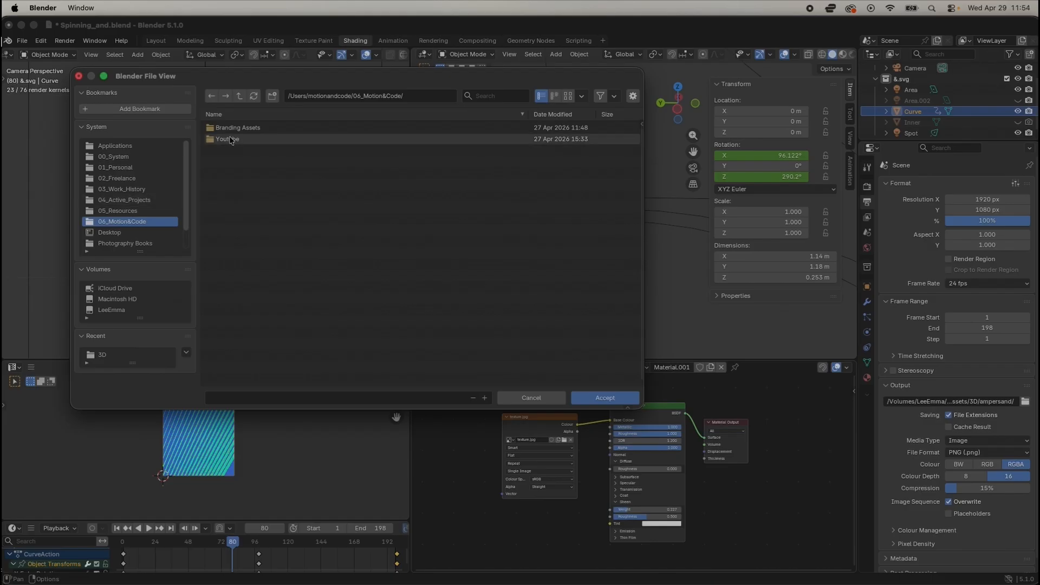
double_click(234, 128)
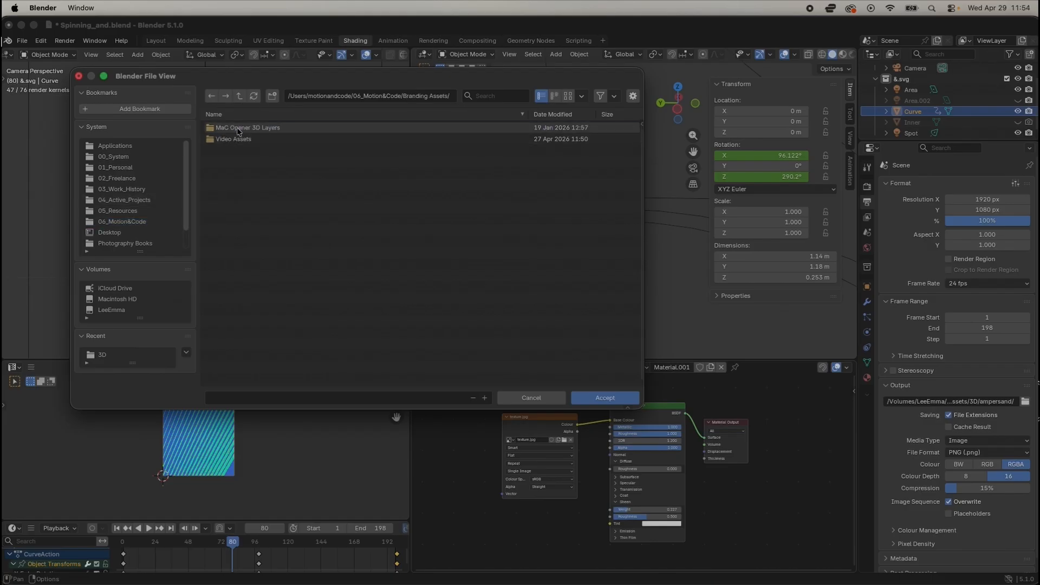
left_click(272, 97)
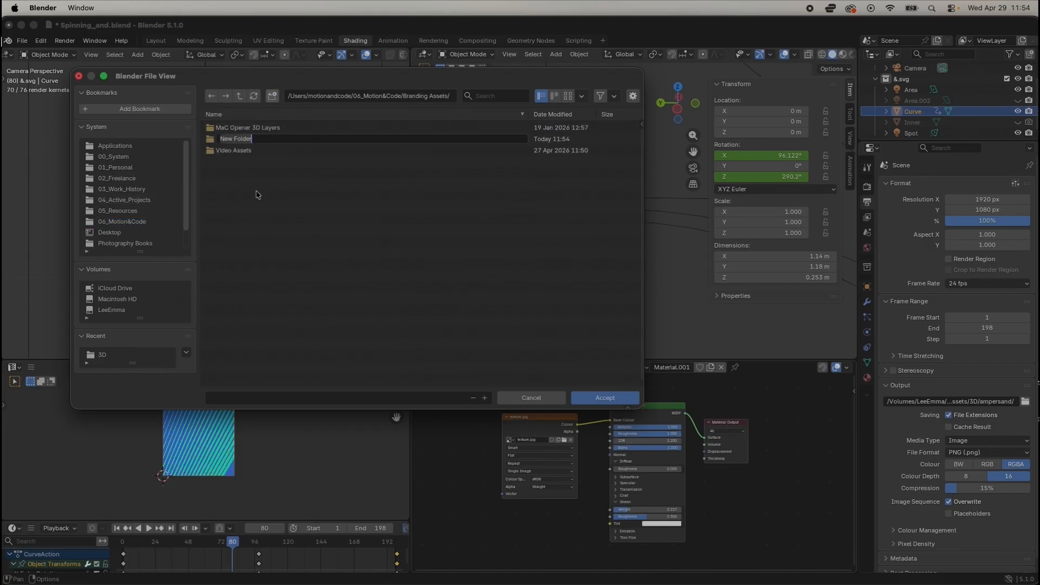
type("Ampersand")
key("Return")
double_click(240, 130)
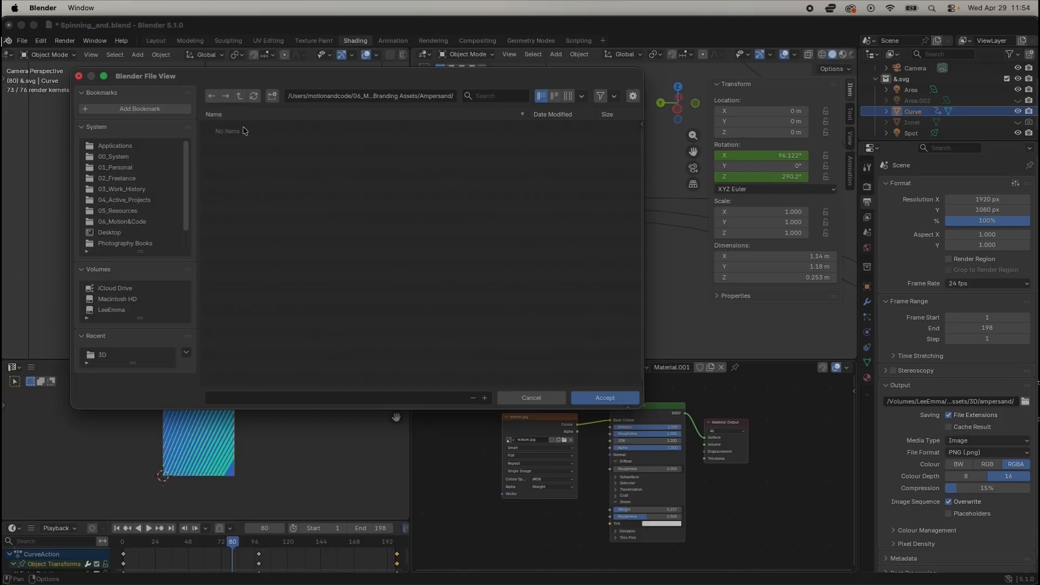
left_click(533, 311)
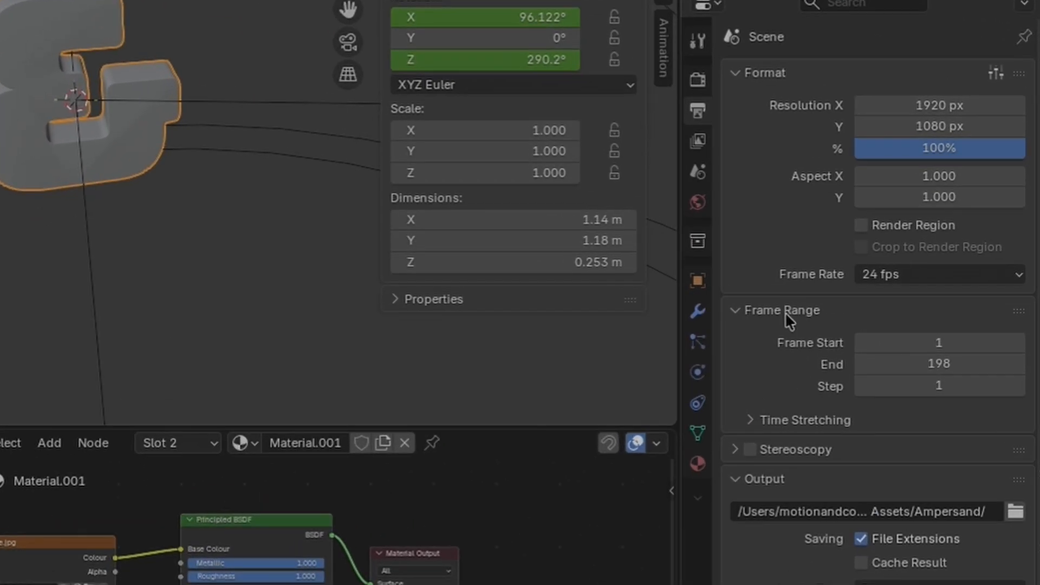
Step: Choose the render output's frame rate from the frame rate presets
left_click(1016, 276)
left_click(1004, 459)
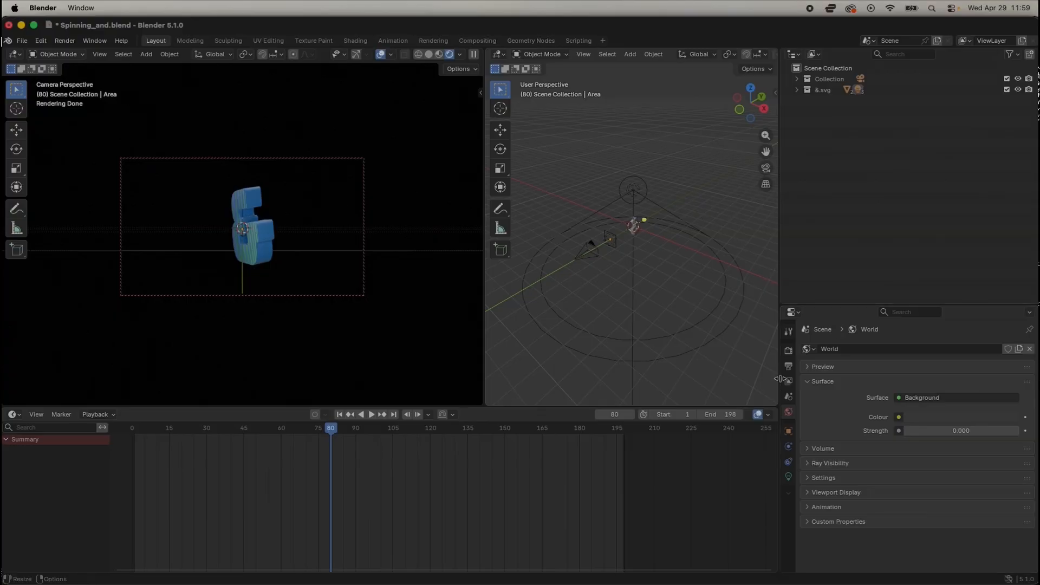
Step: Enable the Transparent film option in the render properties so the background renders transparent
left_click(788, 355)
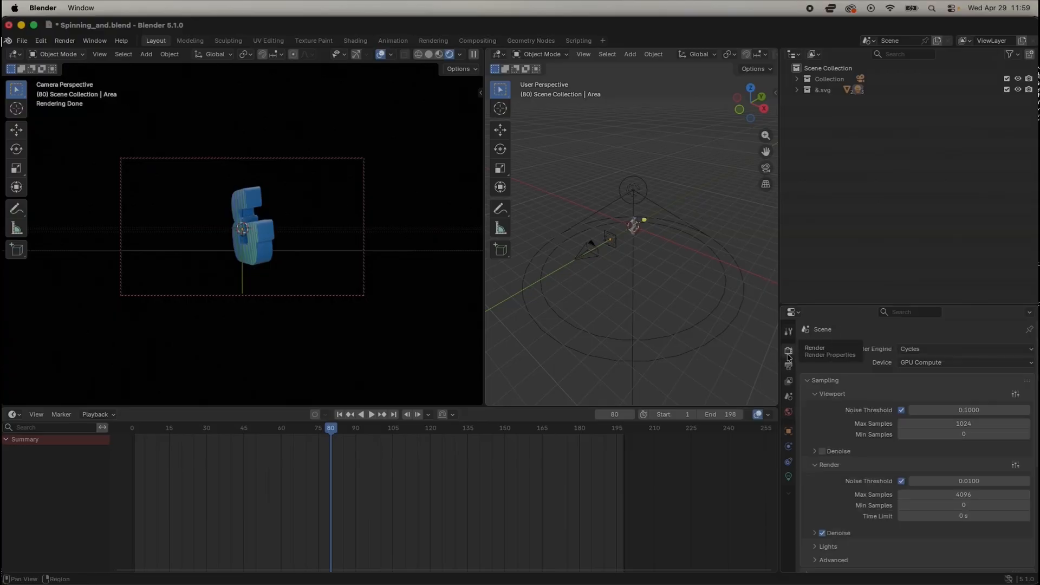
left_click_drag(833, 303, 831, 128)
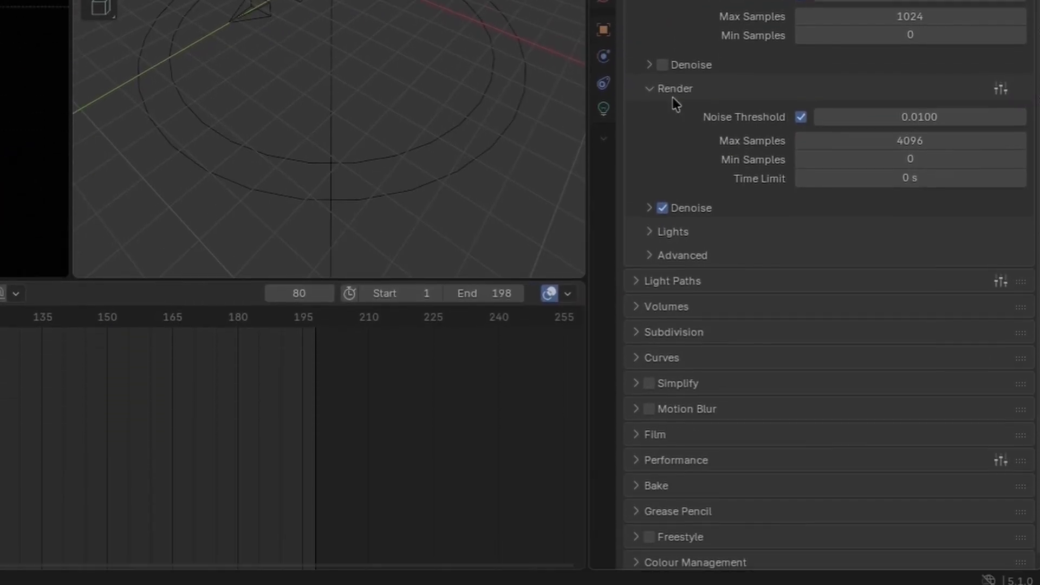
left_click(636, 422)
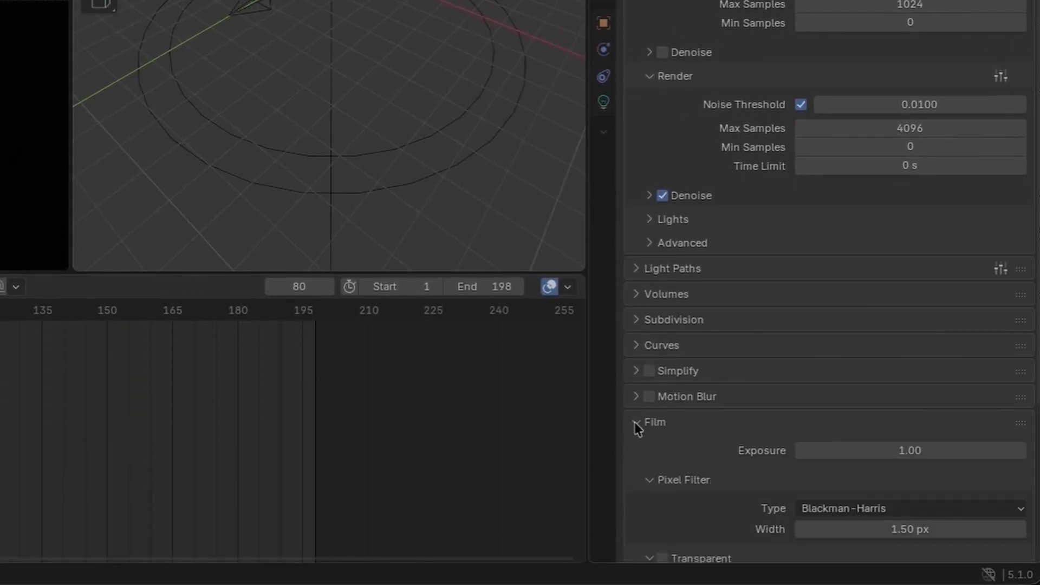
scroll(698, 433, "down", 5)
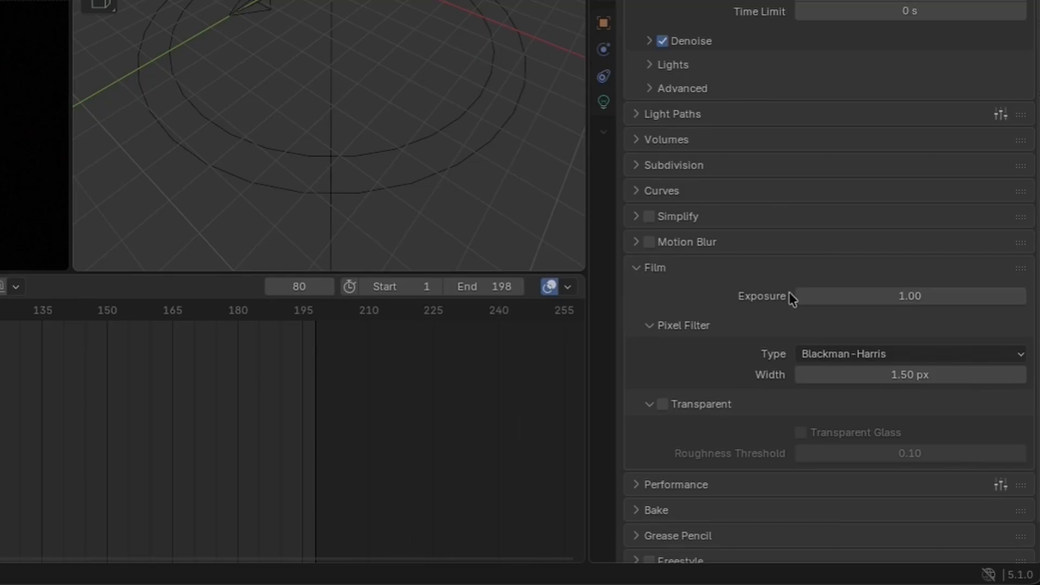
left_click(663, 408)
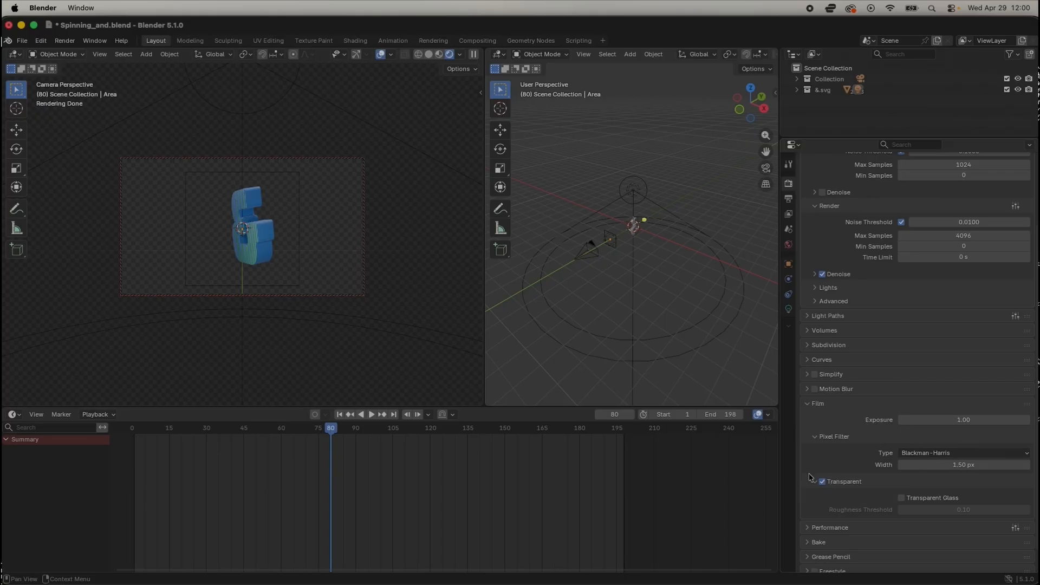
left_click(822, 481)
left_click(822, 481)
Step: Switch to the Shading workspace and start rendering the full animation
left_click(355, 44)
left_click(64, 40)
left_click(75, 66)
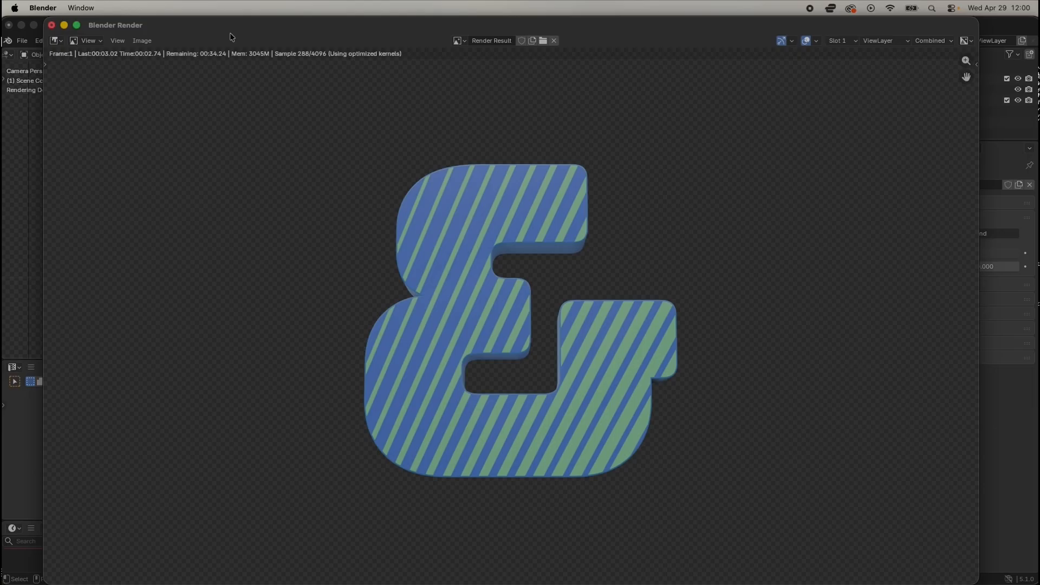
Step: Switch to Finder, preview the rendered frame 0001.png in the Ampersand folder, and return to the render window
mouse_move(277, 583)
left_click(44, 564)
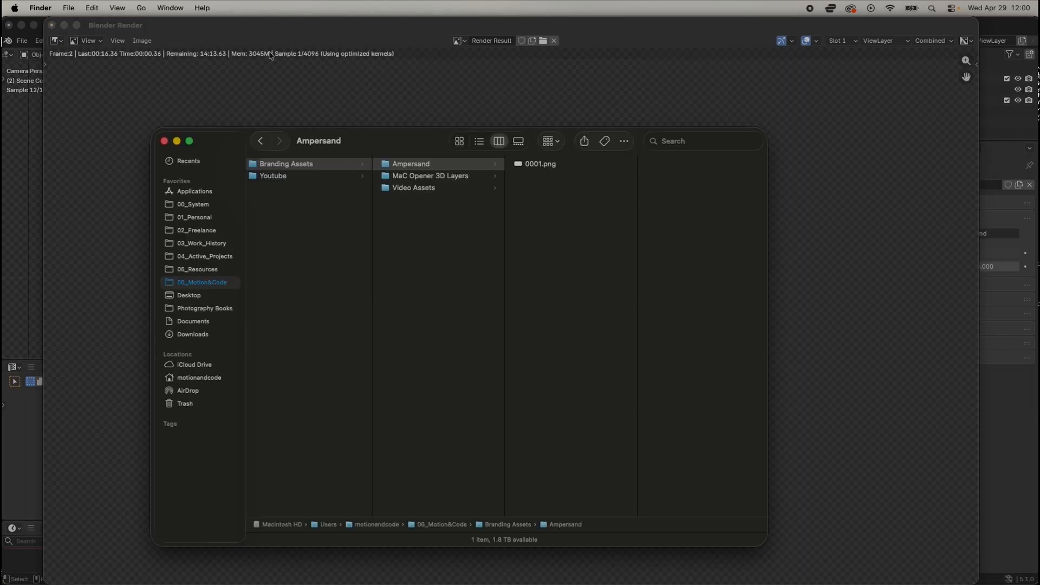
left_click(552, 167)
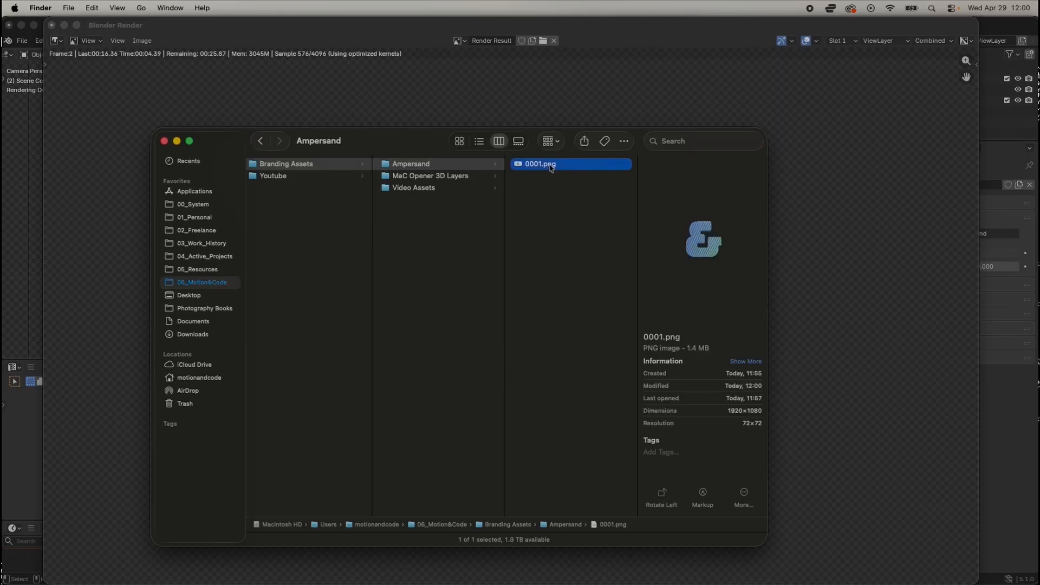
key("space")
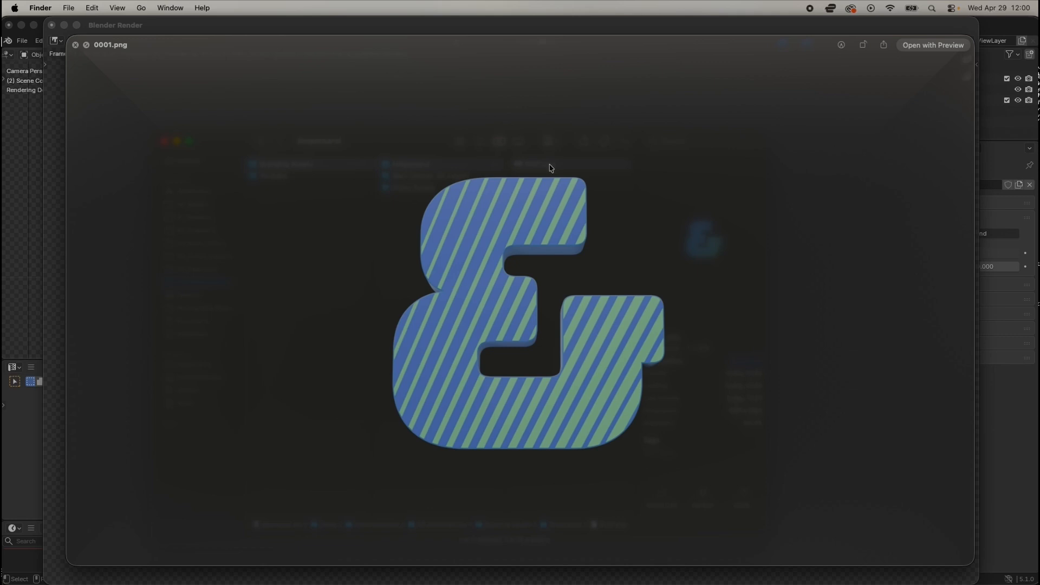
key("space")
left_click(550, 202)
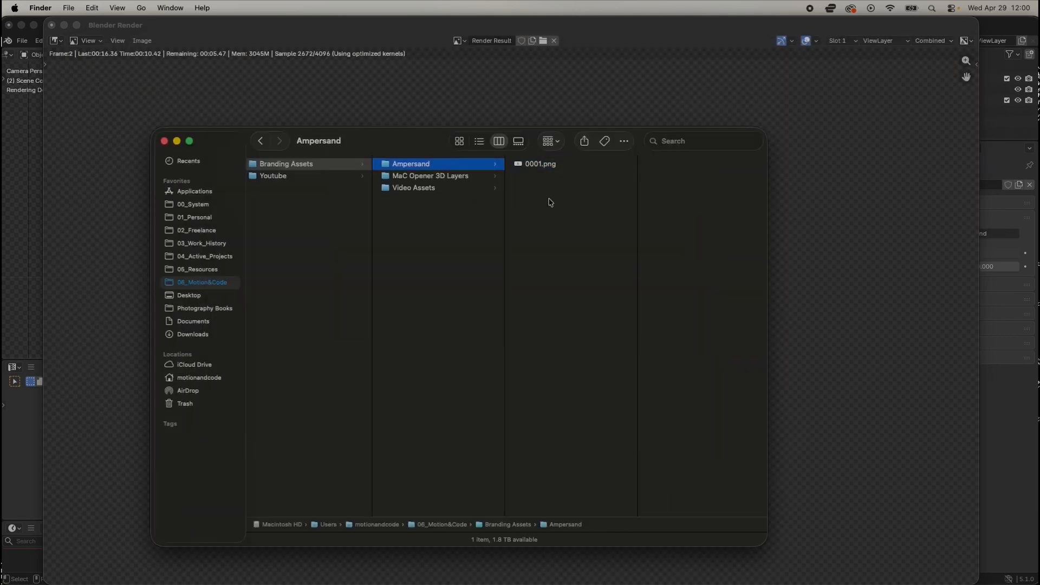
left_click(296, 37)
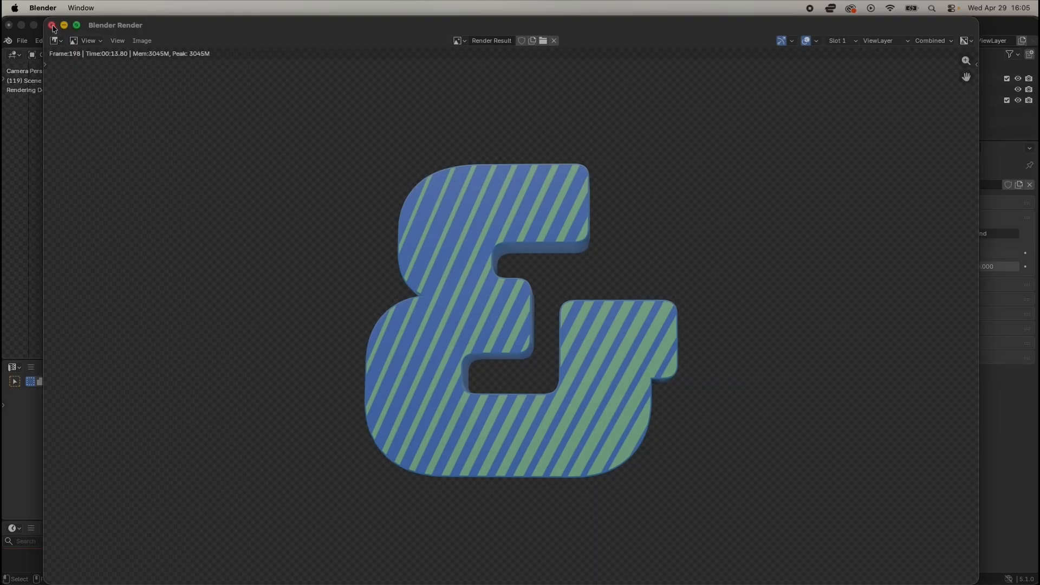
Step: Switch to Finder and browse the rendered PNG frames in the Ampersand folder, previewing one of the later frames
left_click(42, 561)
left_click(542, 165)
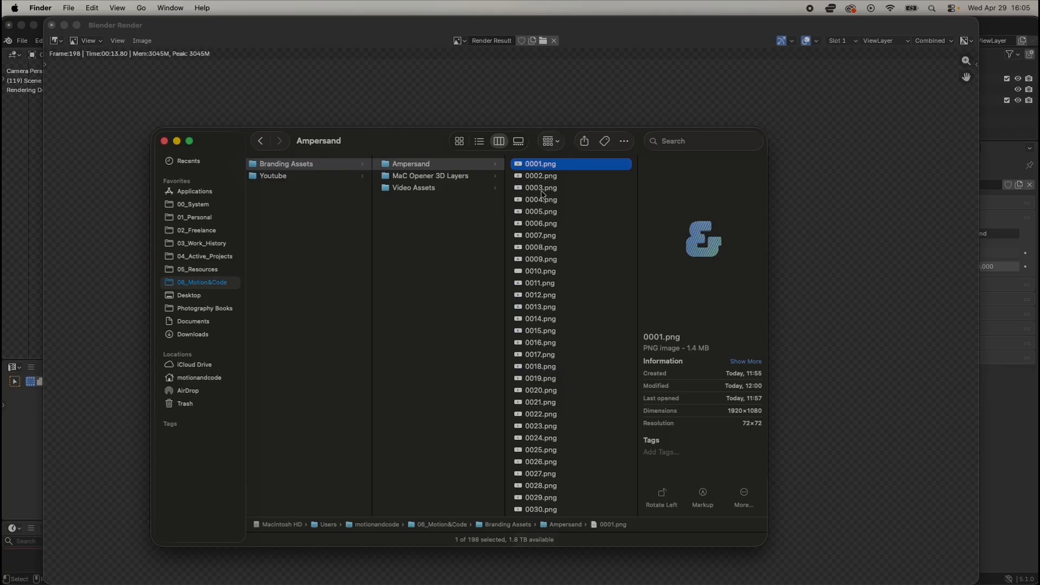
scroll(542, 201, "down", 10)
left_click(543, 208)
key("Down")
key("Down")
key("Down")
key("Down")
key("Down")
key("Down")
key("Down")
key("Down")
key("Down")
key("Down")
key("Down")
key("Down")
key("Down")
key("Down")
key("Down")
key("Down")
key("Down")
key("Down")
key("Down")
key("Down")
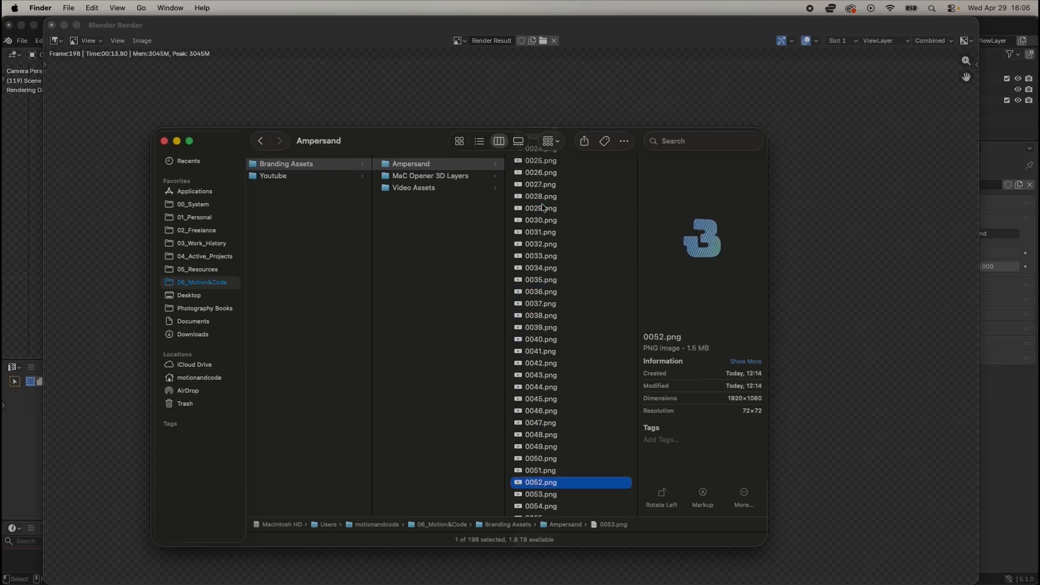
key("Down")
key("Down")
key("Down")
key("Down")
key("Down")
key("Down")
key("Down")
key("Down")
key("Down")
key("Down")
key("Down")
key("Down")
key("Down")
key("Down")
key("Down")
key("Down")
key("Down")
key("Down")
key("Down")
key("Down")
key("space")
Step: Preview the last rendered frame, 0198.png, and close the preview
key("space")
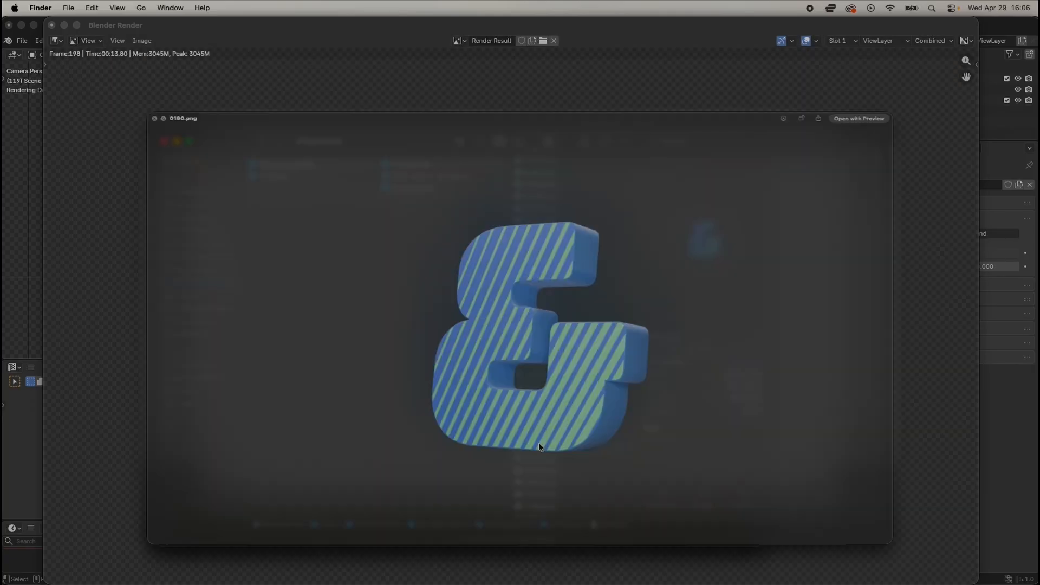
left_click(542, 505)
key("space")
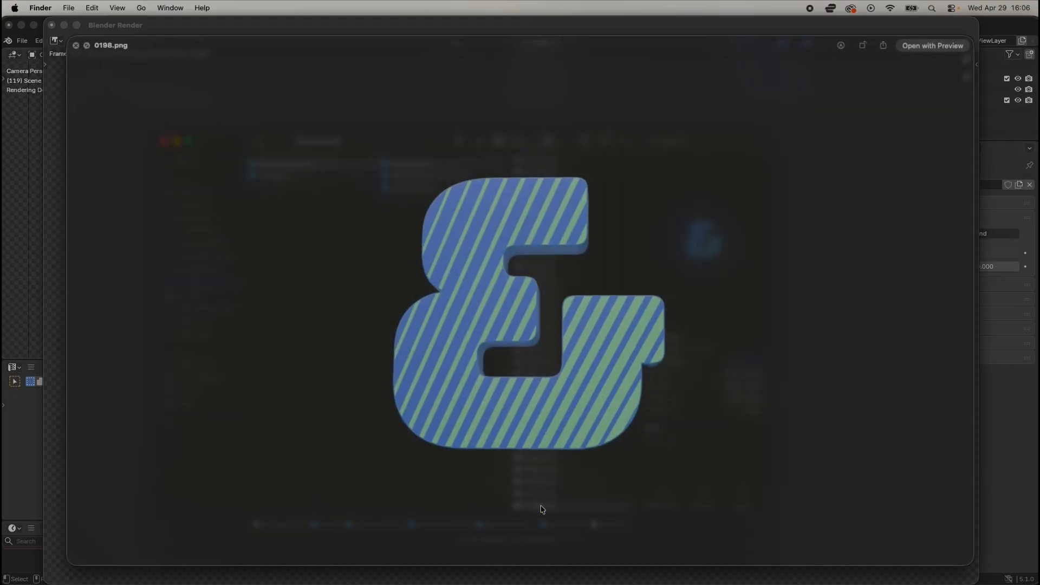
key("space")
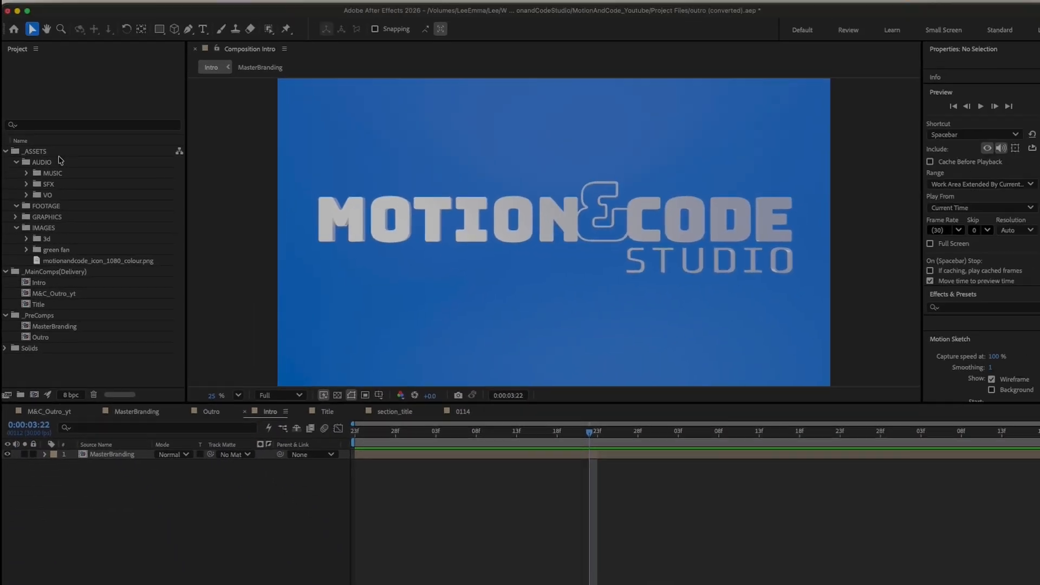
Step: Create a project folder named Ampersand inside the IMAGES folder
left_click(128, 78)
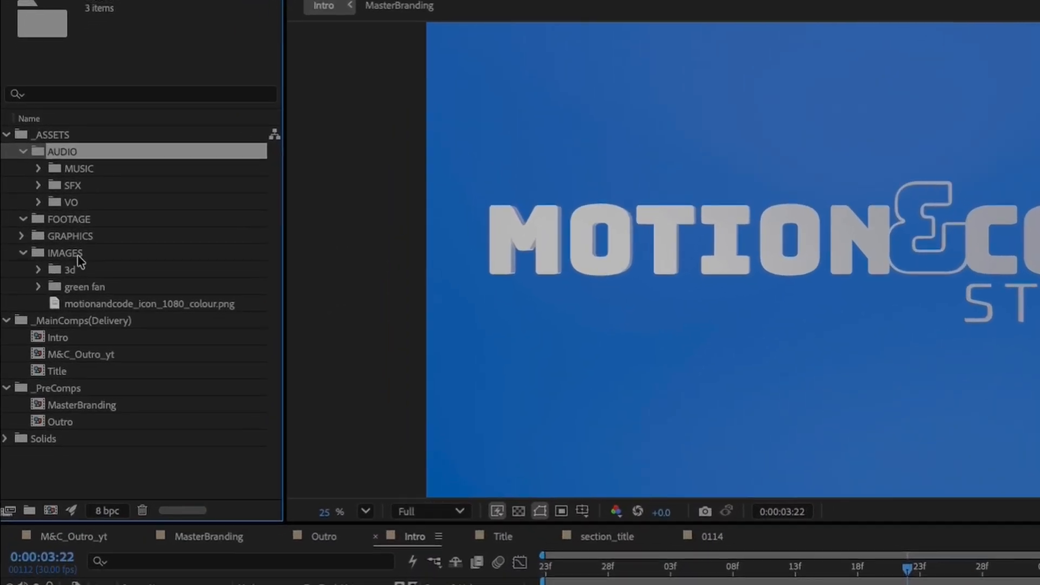
left_click(49, 230)
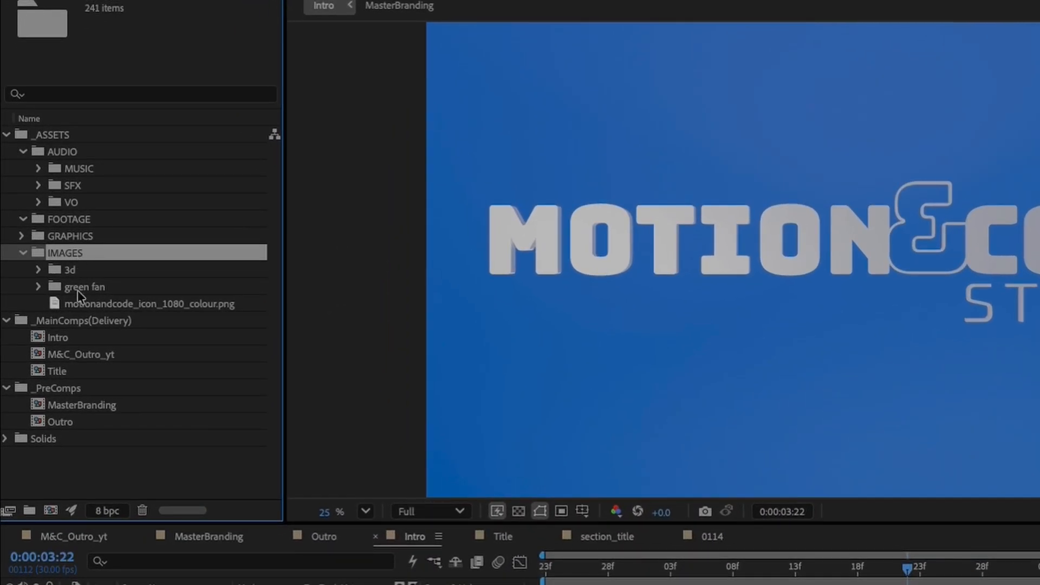
left_click(29, 511)
type("Am")
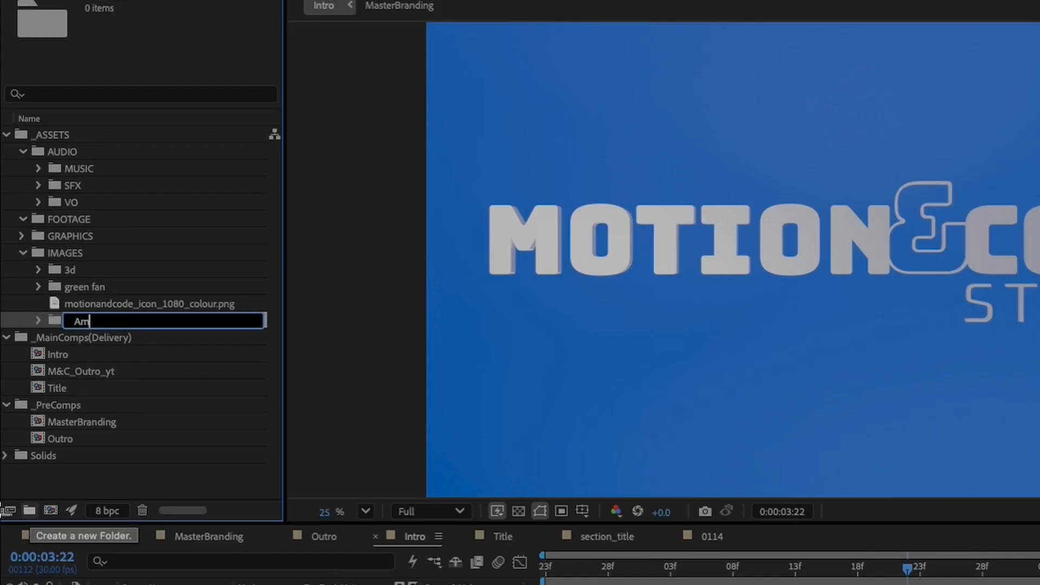
type("persand")
key("Return")
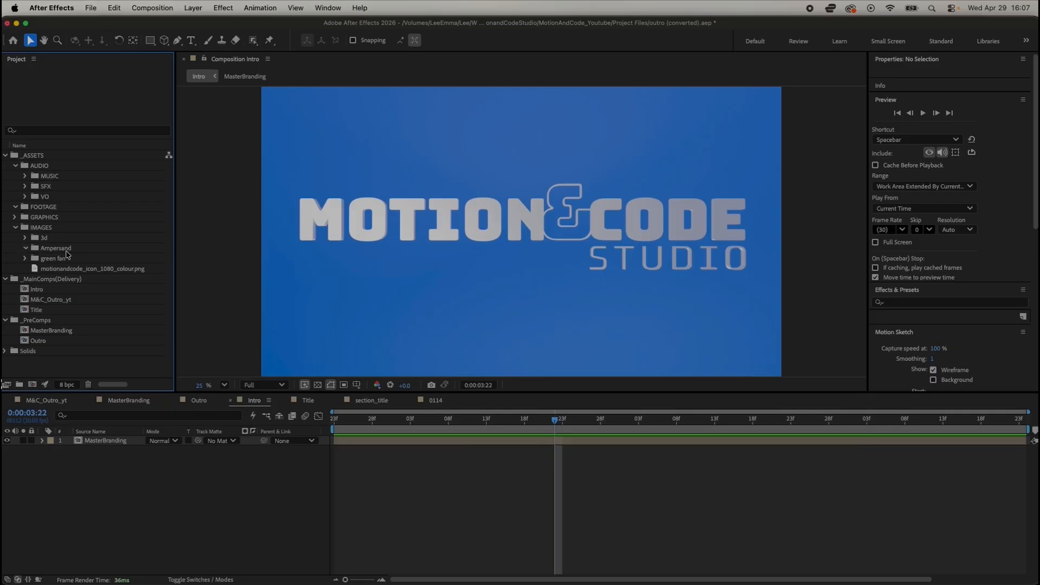
Step: Import 0001.png through 0198.png as individual stills into the project's Ampersand folder, leaving PNG Sequence off
key("super+i")
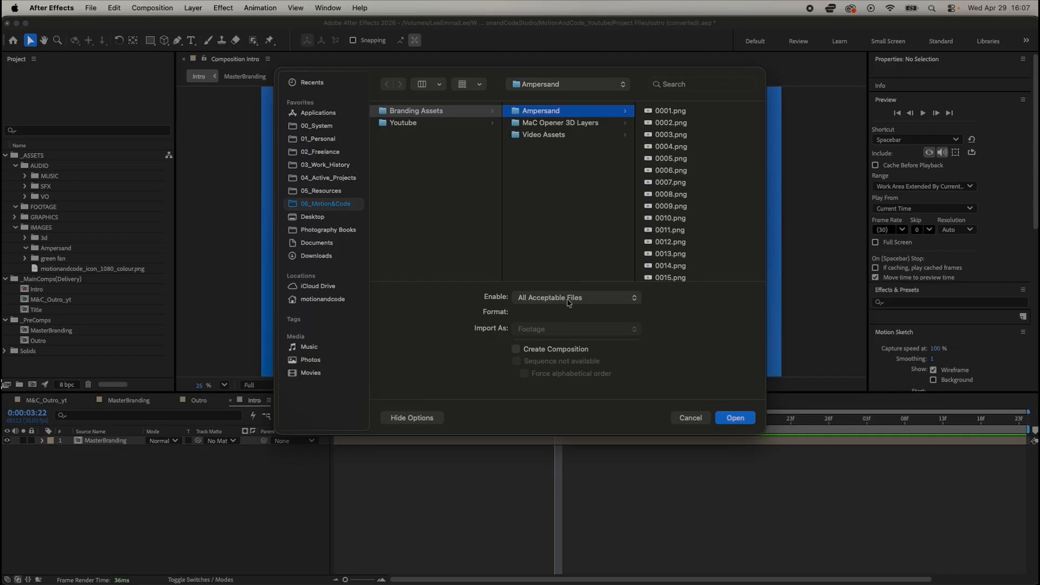
left_click(704, 112)
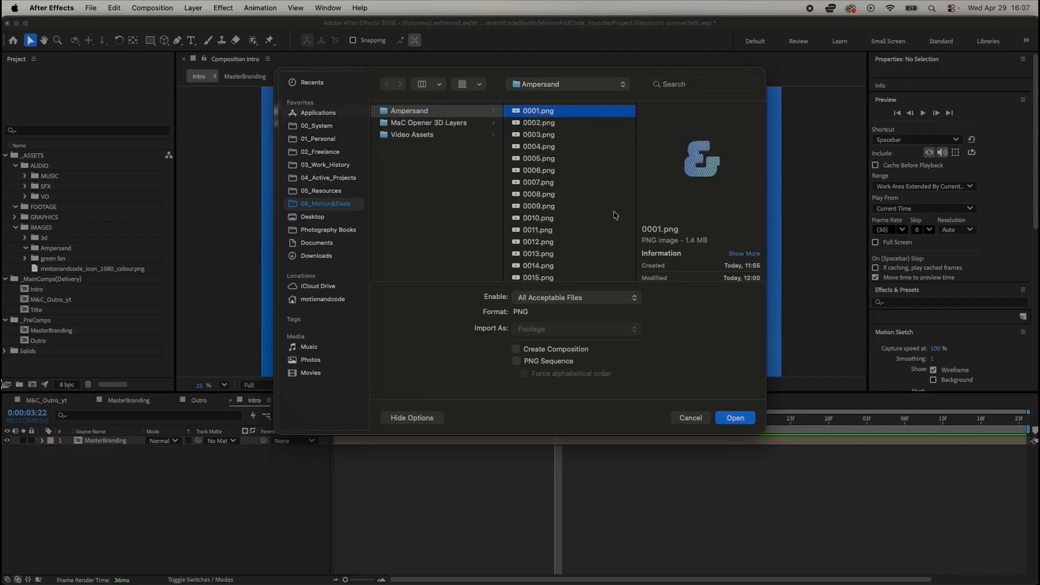
scroll(555, 276, "down", 20)
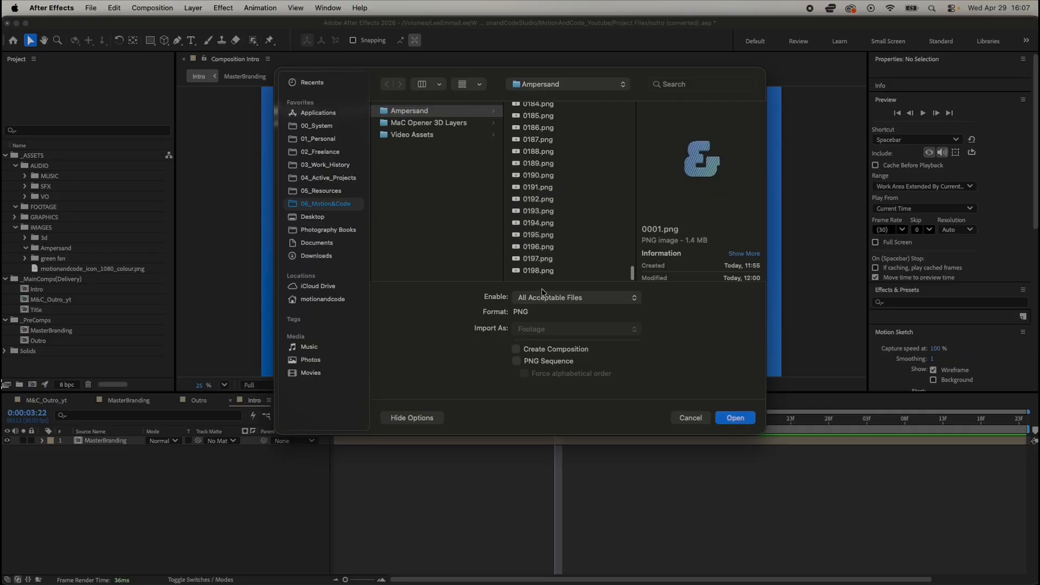
left_click(548, 271, "shift")
left_click(731, 423)
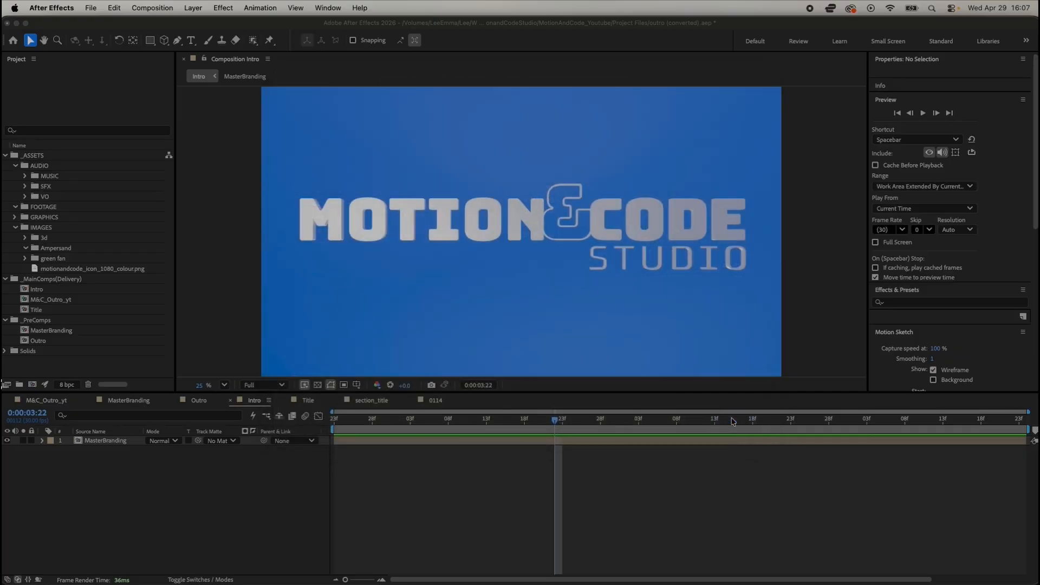
Step: Select frames 0001.png through 0198.png in the project's Ampersand folder and start a new composition from them
scroll(61, 240, "right", 1)
left_click(59, 248)
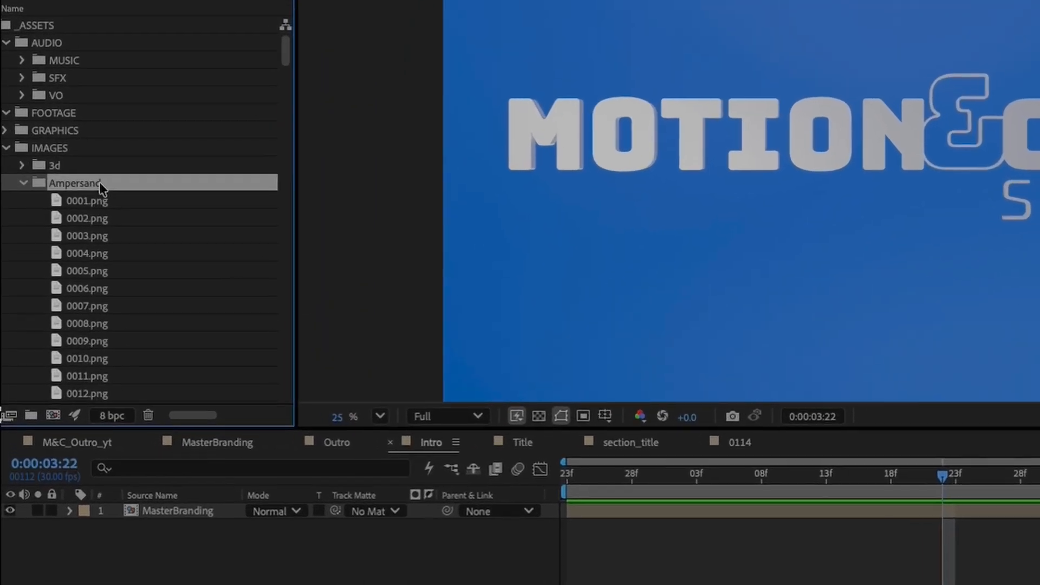
left_click(62, 254)
left_click(102, 217)
left_click(108, 196)
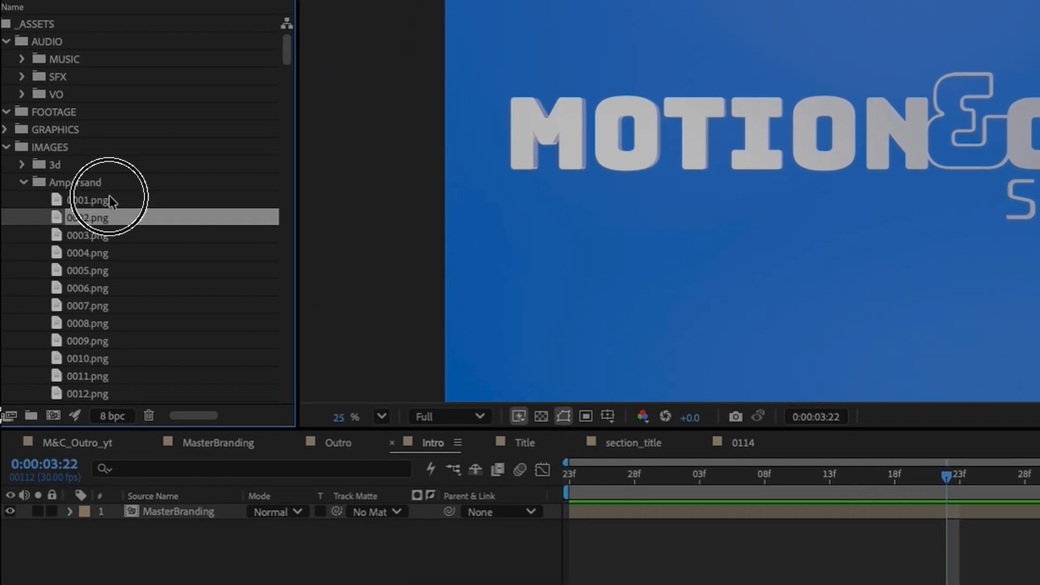
scroll(107, 214, "down", 20)
scroll(106, 214, "down", 2)
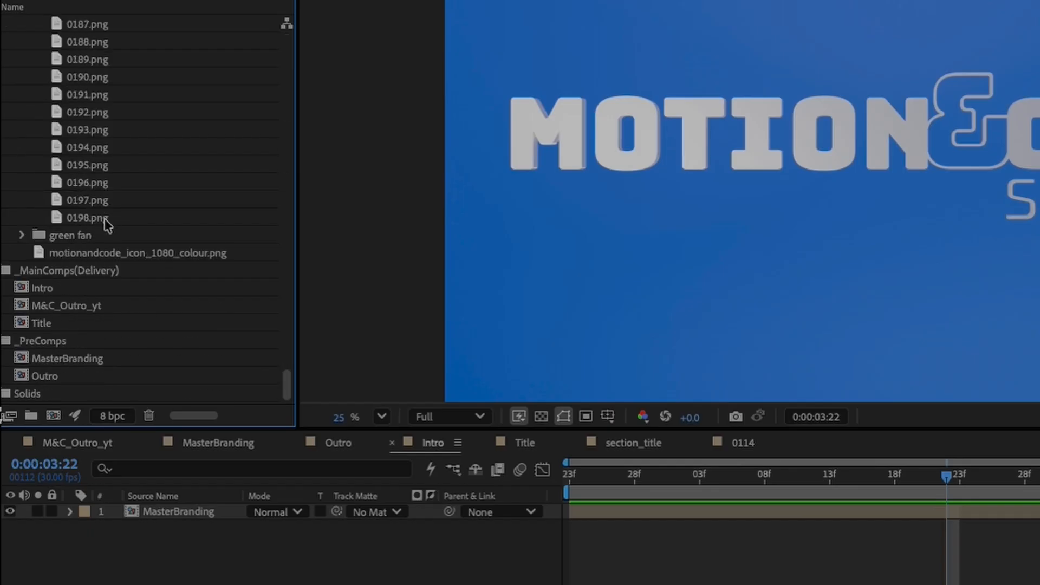
left_click(107, 219, "shift")
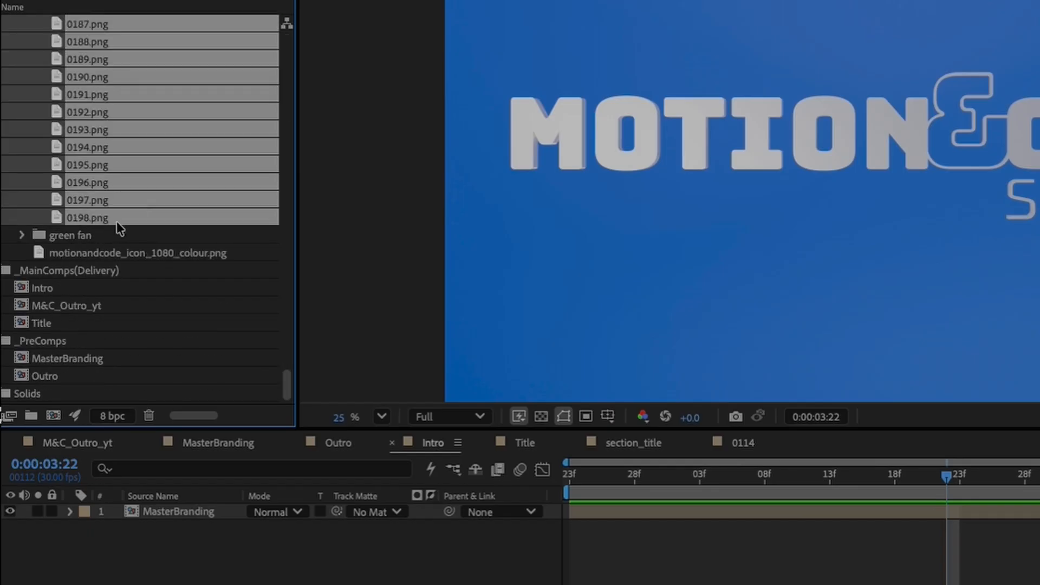
left_click_drag(100, 217, 59, 415)
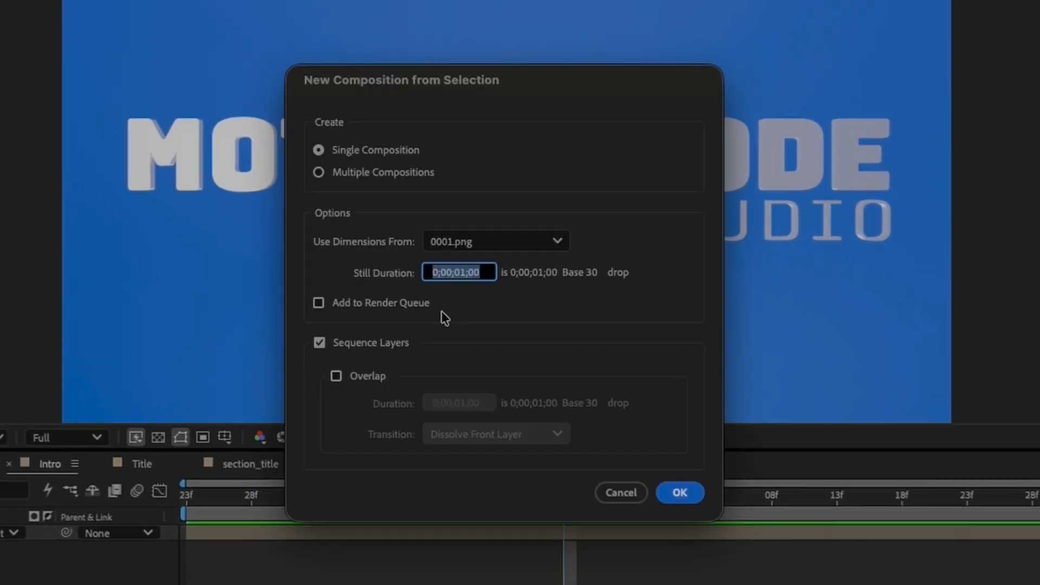
Step: Set the still duration to one frame (0;00;00;01) and create a single composition with Sequence Layers on and Overlap off
left_click(482, 275)
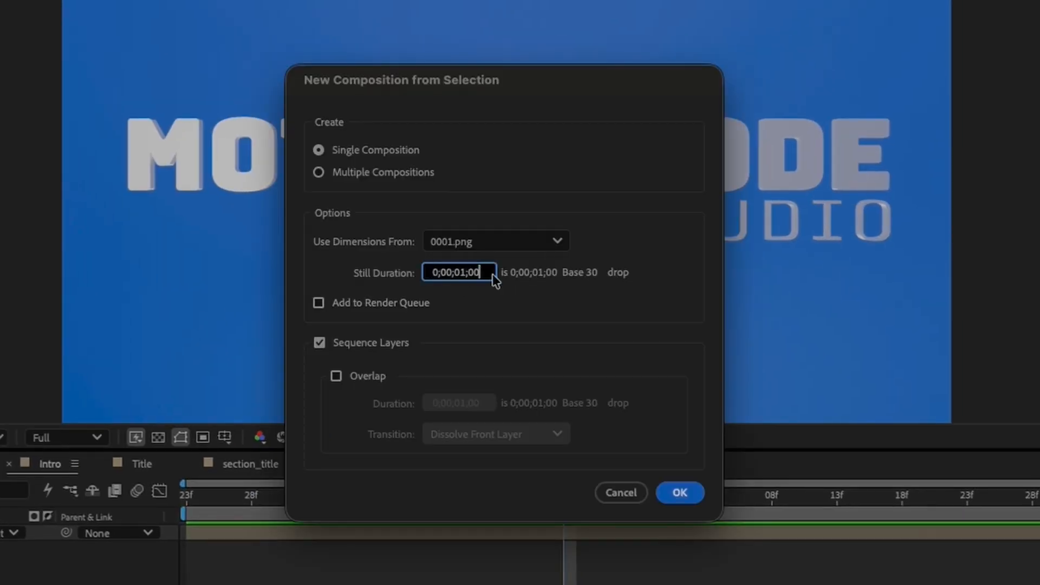
key("BackSpace")
type("1")
key("Left")
key("Left")
key("Left")
key("BackSpace")
type("0")
left_click(368, 343)
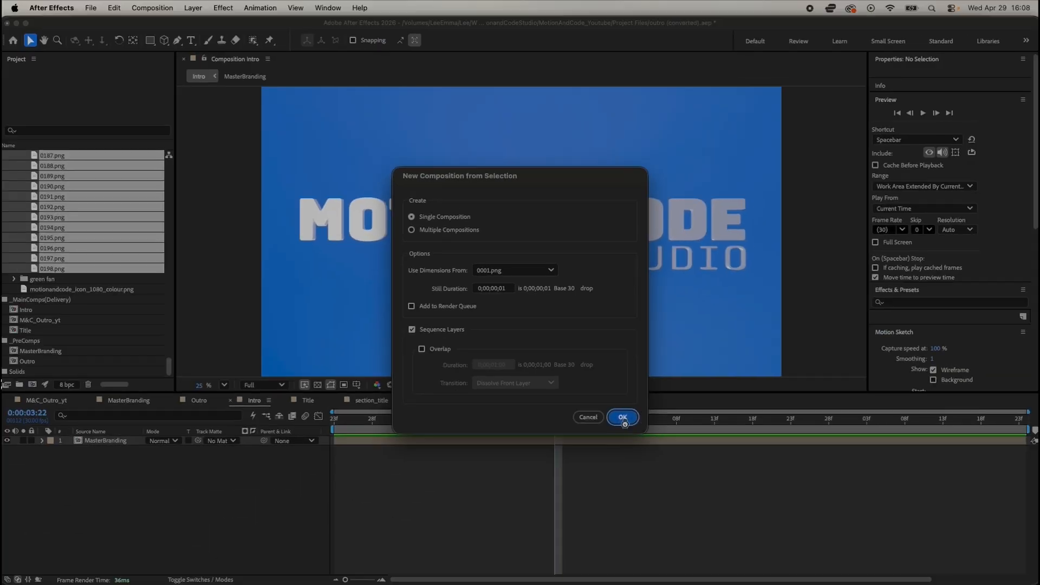
left_click(675, 493)
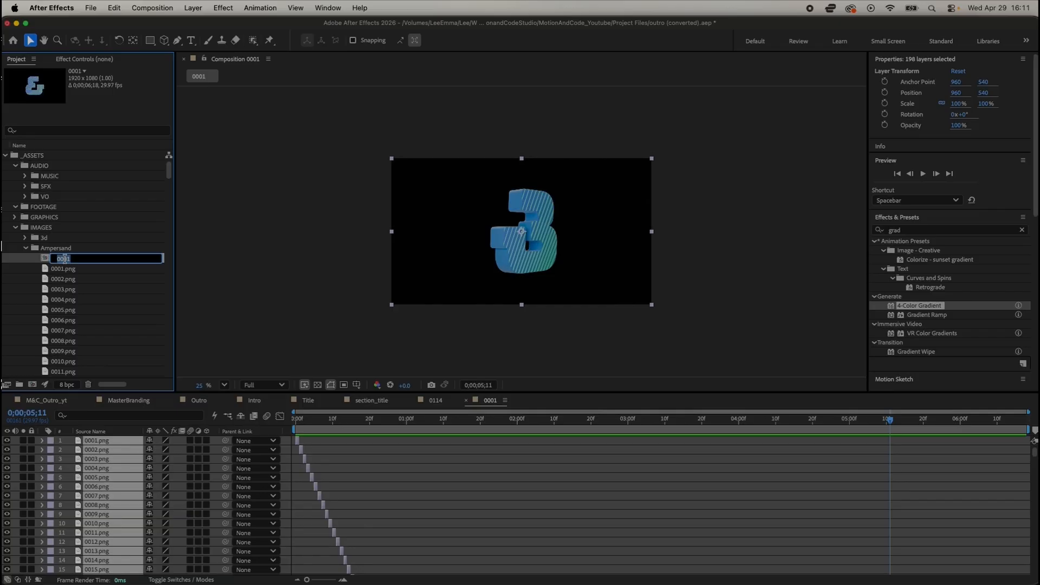
Step: Play back the sequenced ampersand frames, stop the preview, and rename the new composition Frames
key("space")
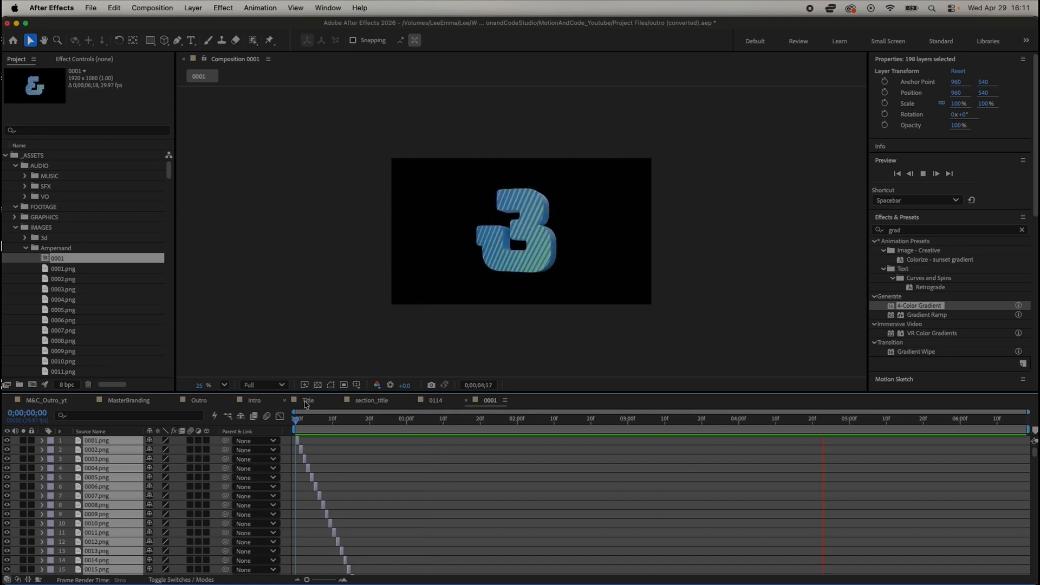
key("space")
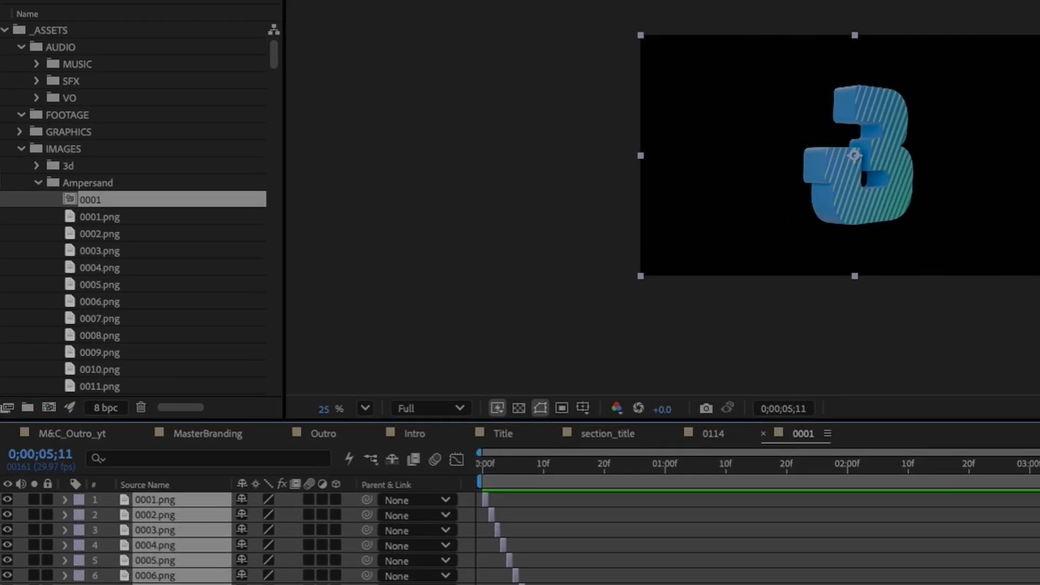
left_click(116, 200)
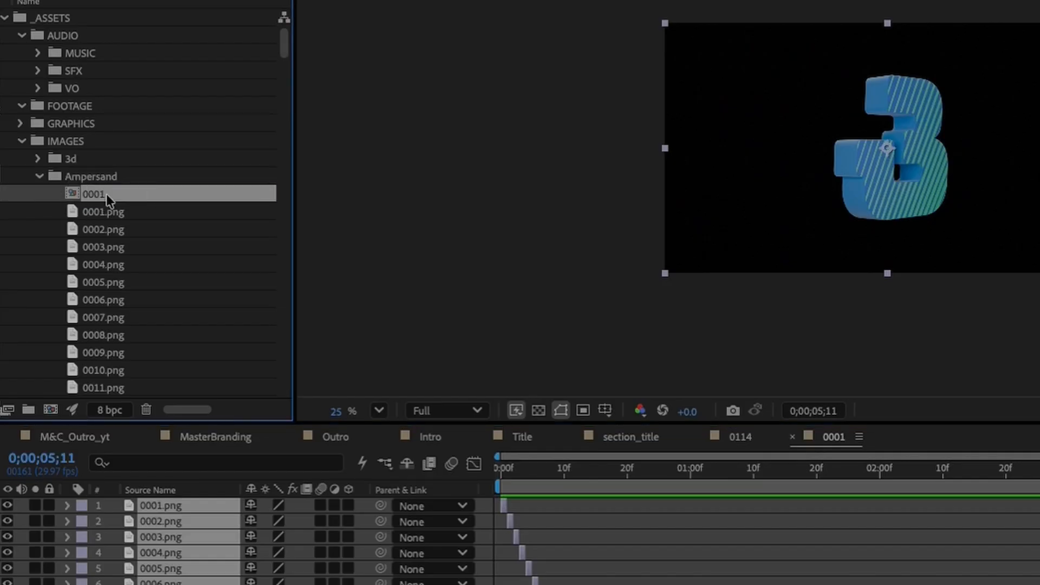
key("Return")
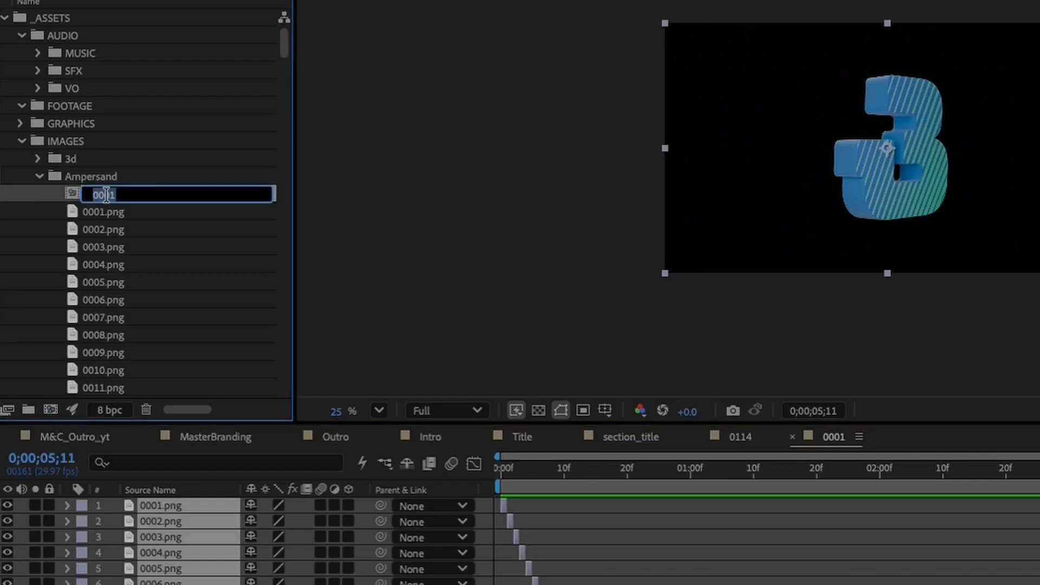
type("Frames")
key("Return")
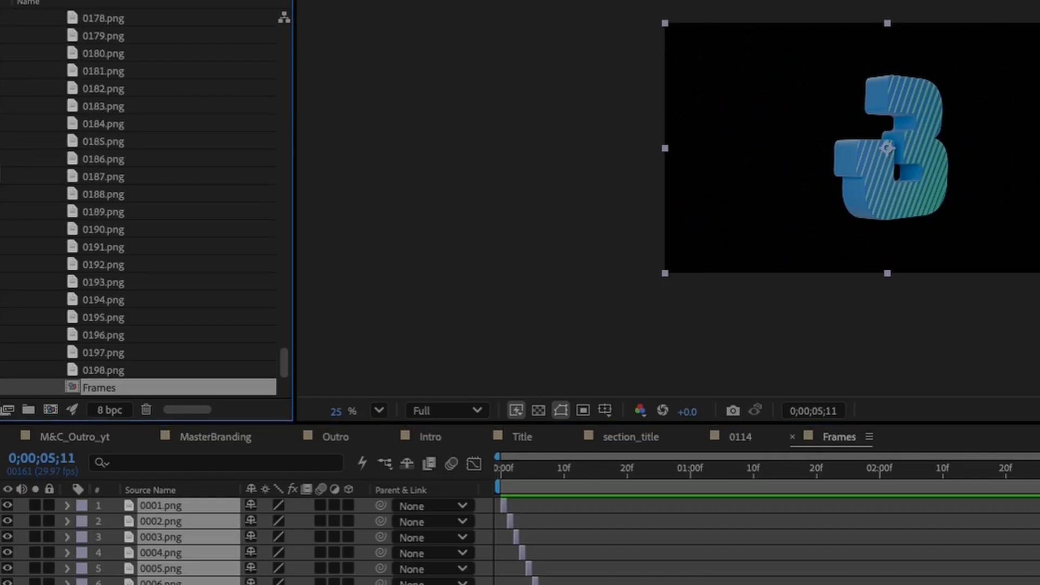
Step: Create a new composition from the Frames composition and rename it Ampersand
left_click_drag(93, 390, 54, 411)
left_click(104, 388)
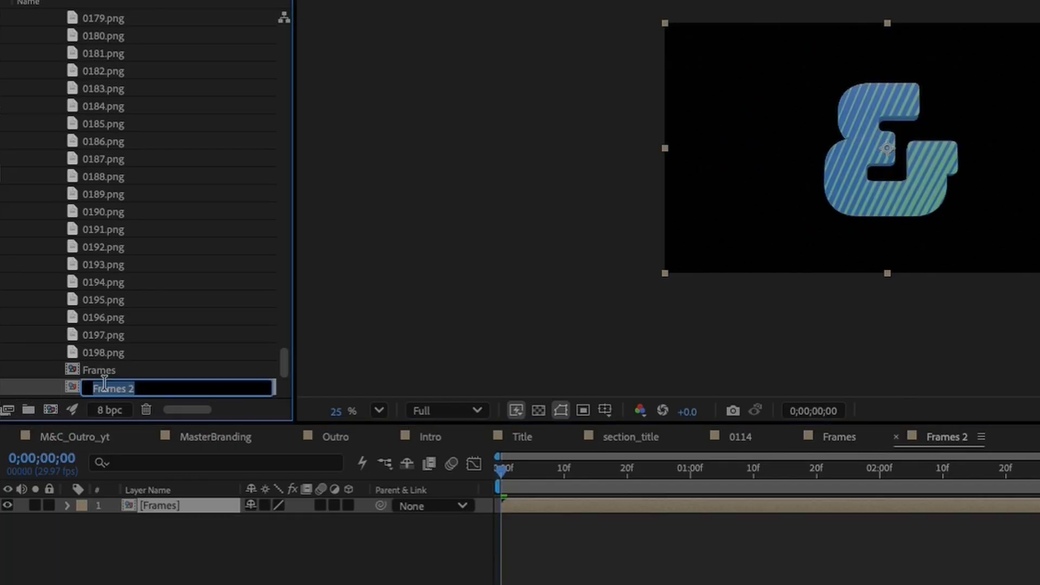
type("Ampersand")
key("Return")
Step: Move the Ampersand and Frames compositions into the _PreComps folder and collapse the Ampersand image folder
scroll(138, 351, "up", 20)
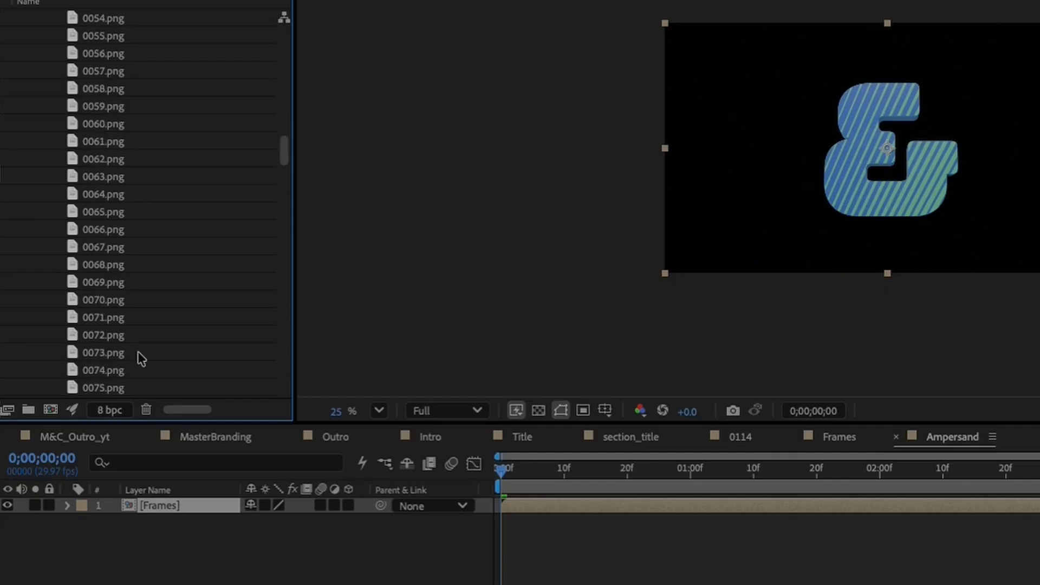
scroll(87, 204, "down", 20)
scroll(86, 204, "down", 20)
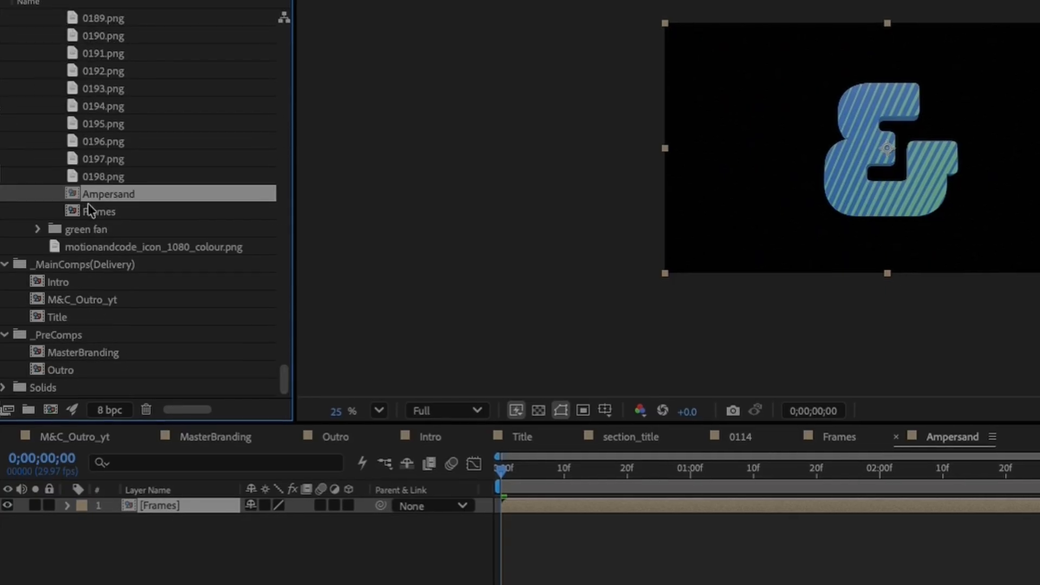
left_click(93, 213, "shift")
left_click_drag(92, 216, 61, 337)
scroll(82, 220, "up", 20)
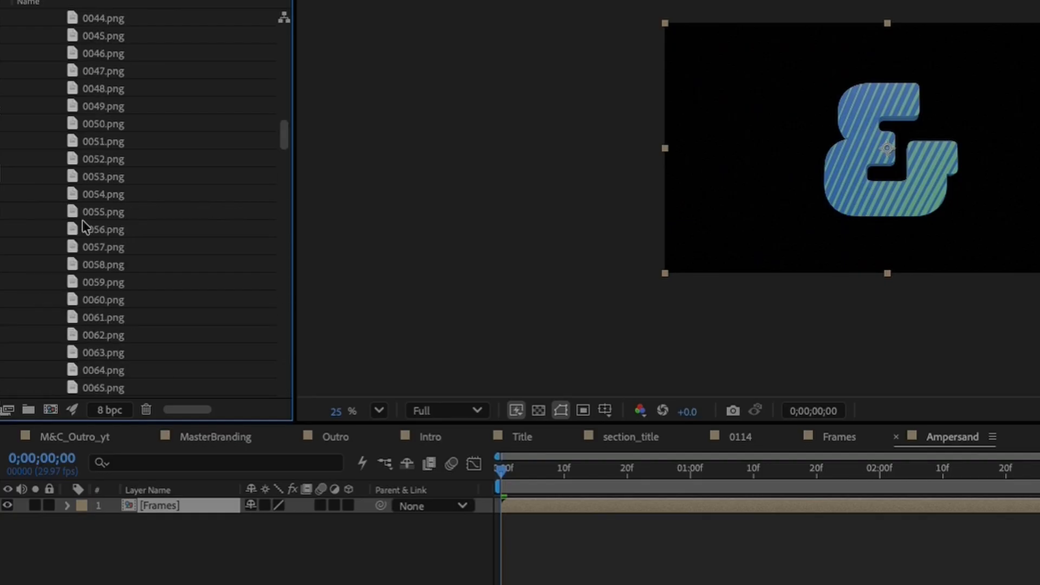
scroll(49, 198, "up", 2)
left_click(39, 176)
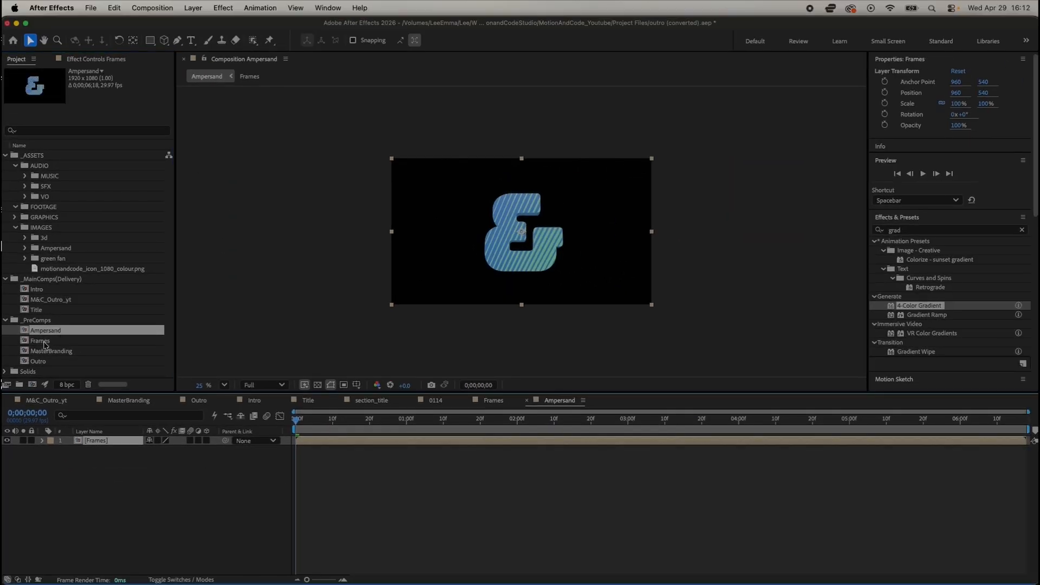
Step: In the Ampersand composition, add a 1920 x 1080 px dark gray solid and place it beneath the Frames layer
double_click(44, 343)
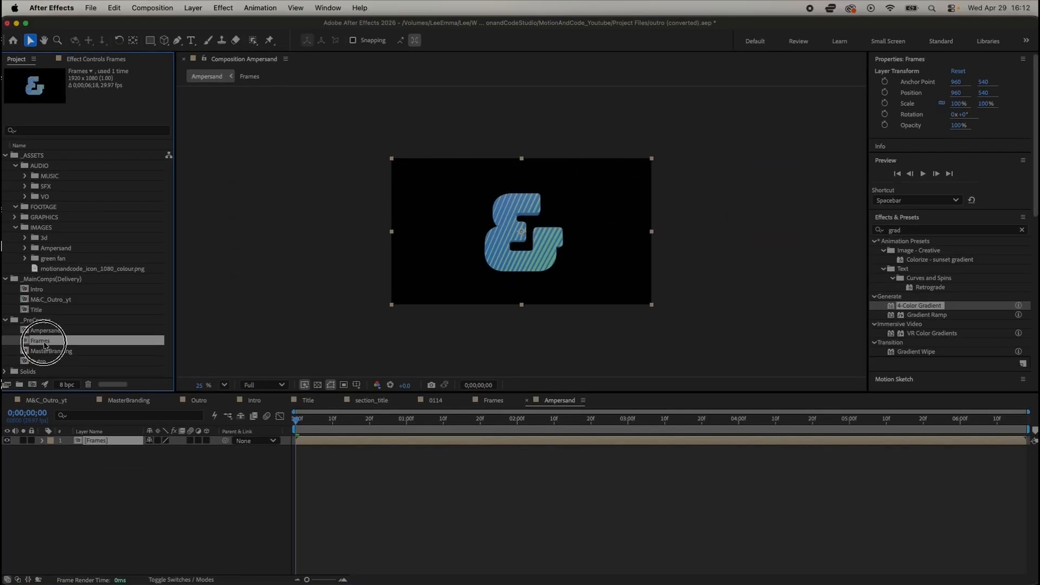
double_click(45, 331)
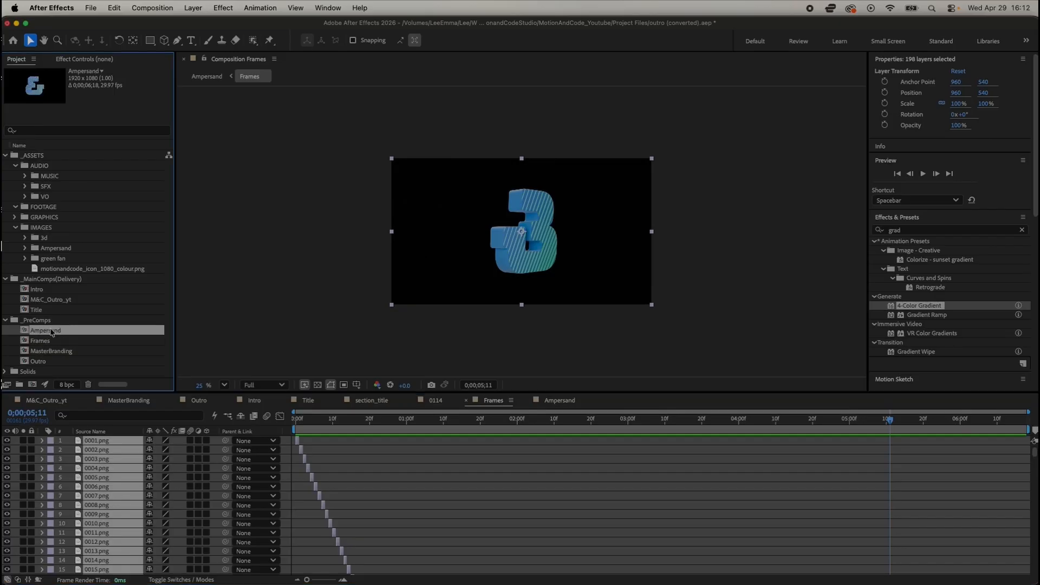
left_click(151, 40)
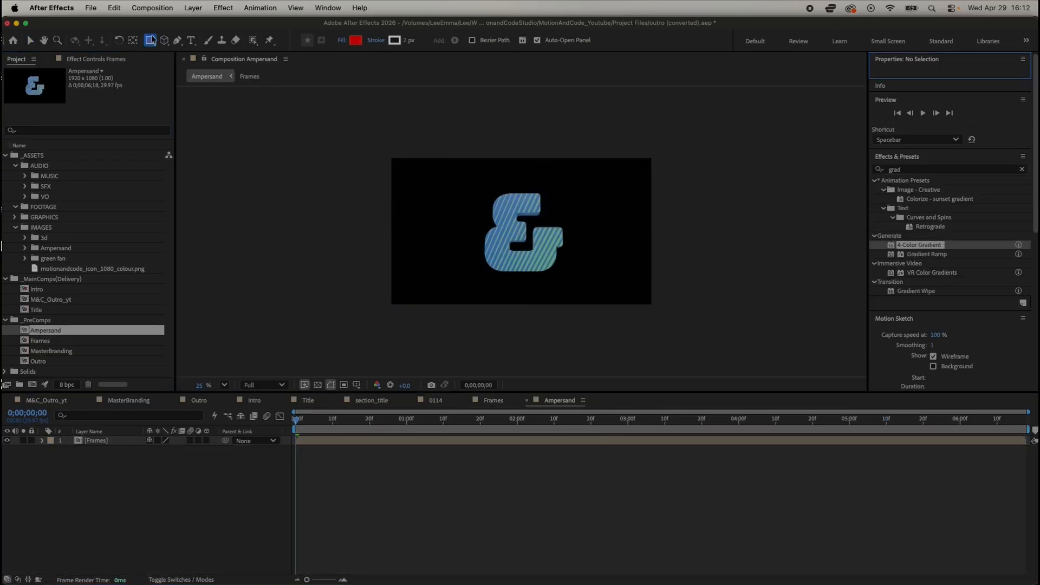
left_click(193, 8)
mouse_move(261, 26)
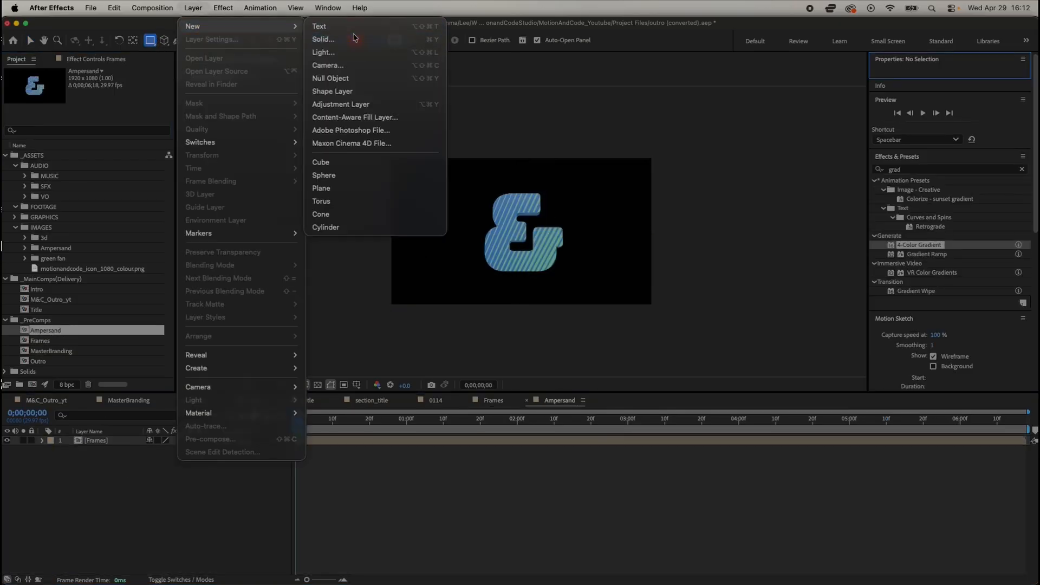
left_click(332, 41)
left_click(628, 410)
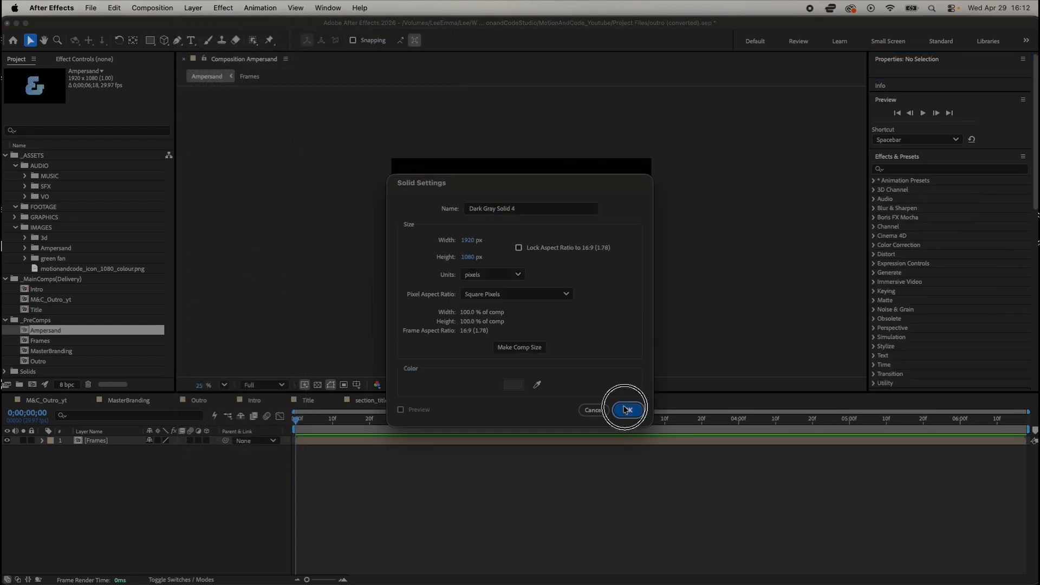
left_click_drag(93, 441, 92, 454)
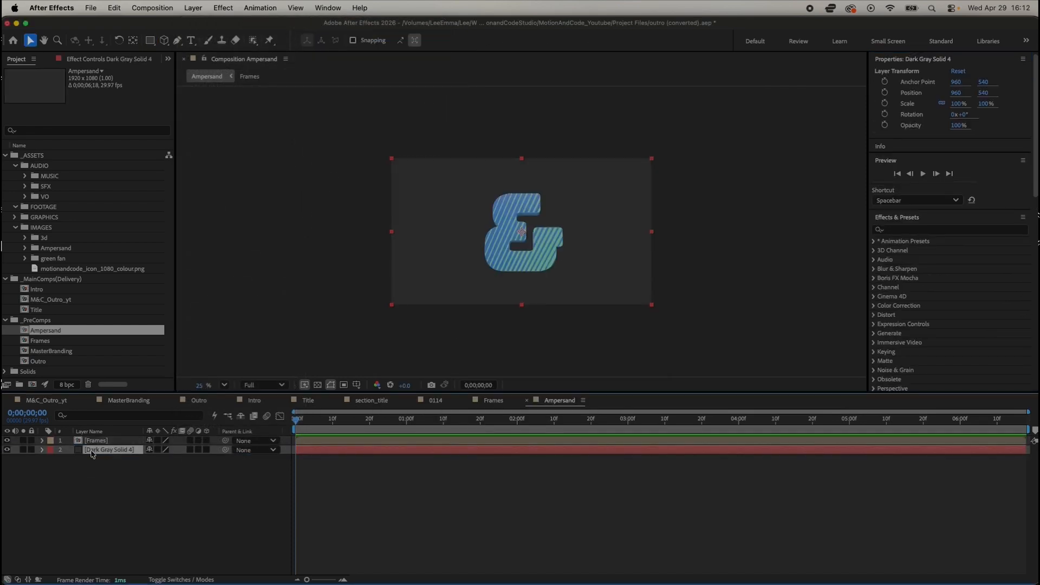
Step: Find the 4-Color Gradient effect and apply it to the dark gray solid
left_click(908, 230)
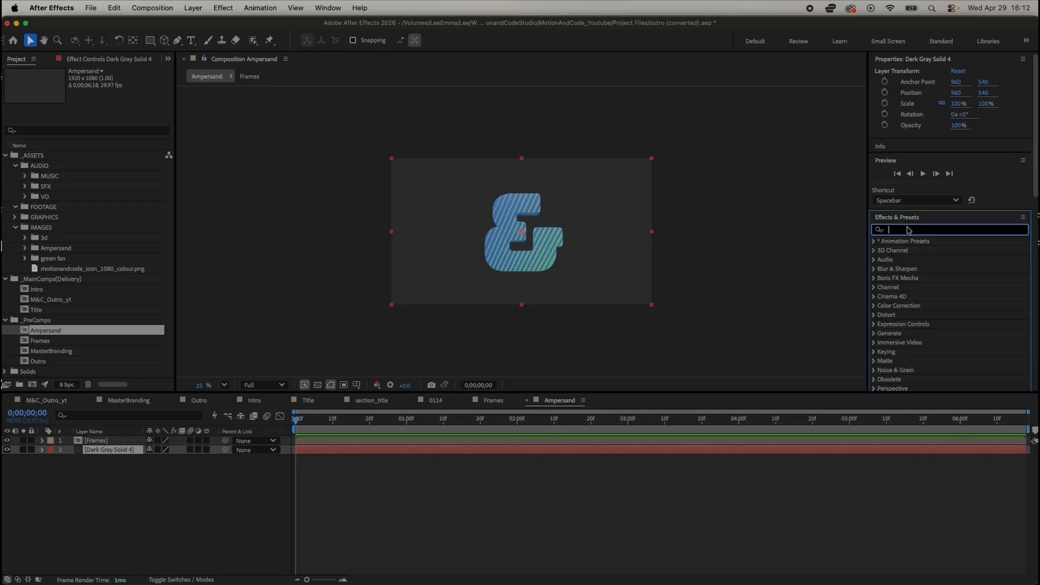
type("gradie")
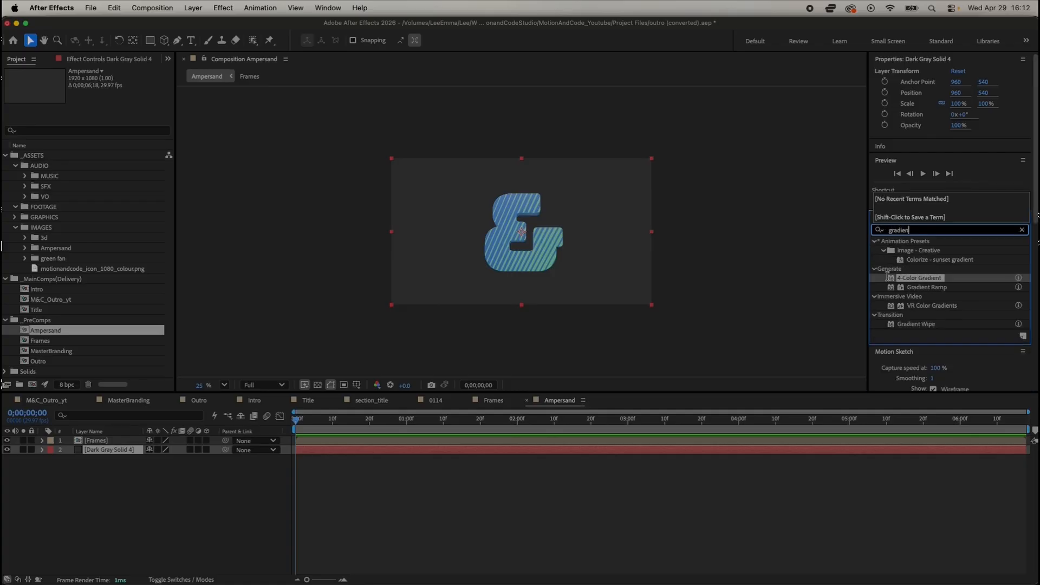
type("n")
left_click_drag(889, 277, 310, 450)
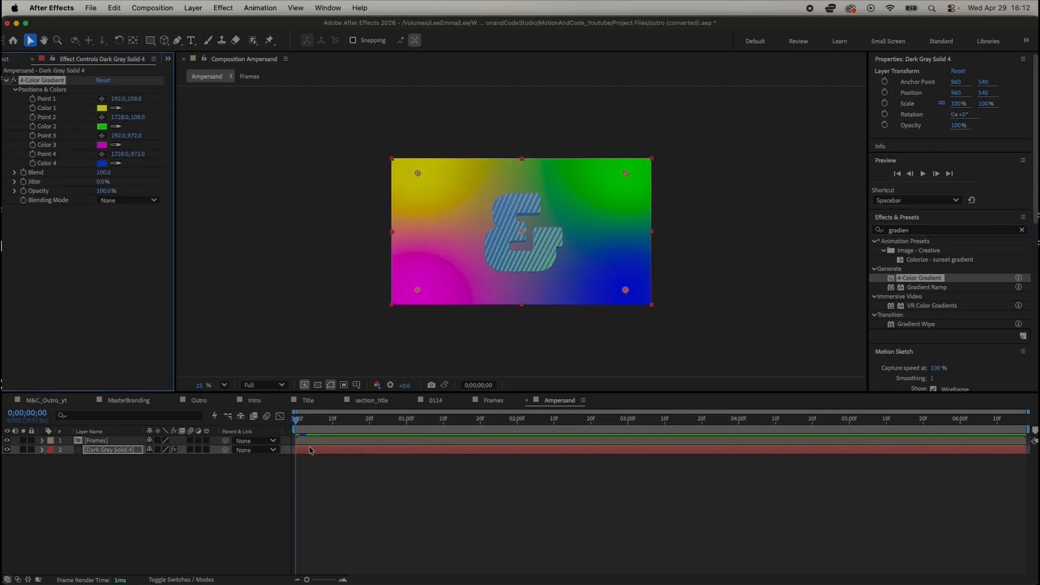
Step: Recolor the gradient with a soft pinkish red for Color 1, a deep pinkish red for Color 2 and purple for Color 4
left_click(105, 108)
mouse_move(330, 356)
left_mouse_down()
mouse_move(331, 322)
mouse_move(331, 347)
left_mouse_up()
left_click(411, 319)
left_click(102, 126)
left_click(410, 319)
left_click(102, 163)
left_click(411, 319)
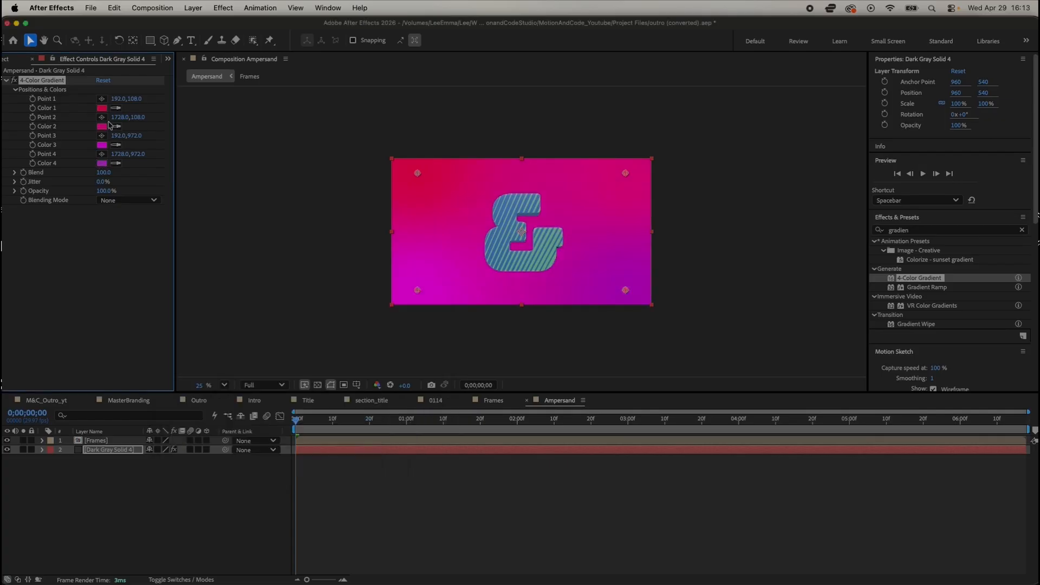
left_click(102, 108)
left_click(277, 320)
left_click(411, 319)
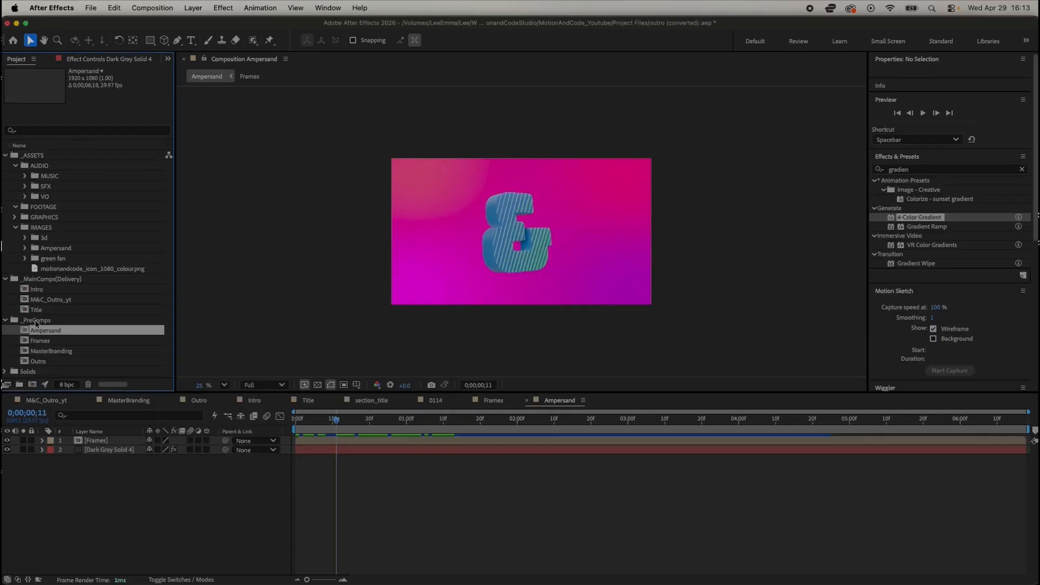
Step: Create a new composition from the Ampersand composition and rename it CornerBug
left_click_drag(36, 325, 32, 384)
double_click(60, 342)
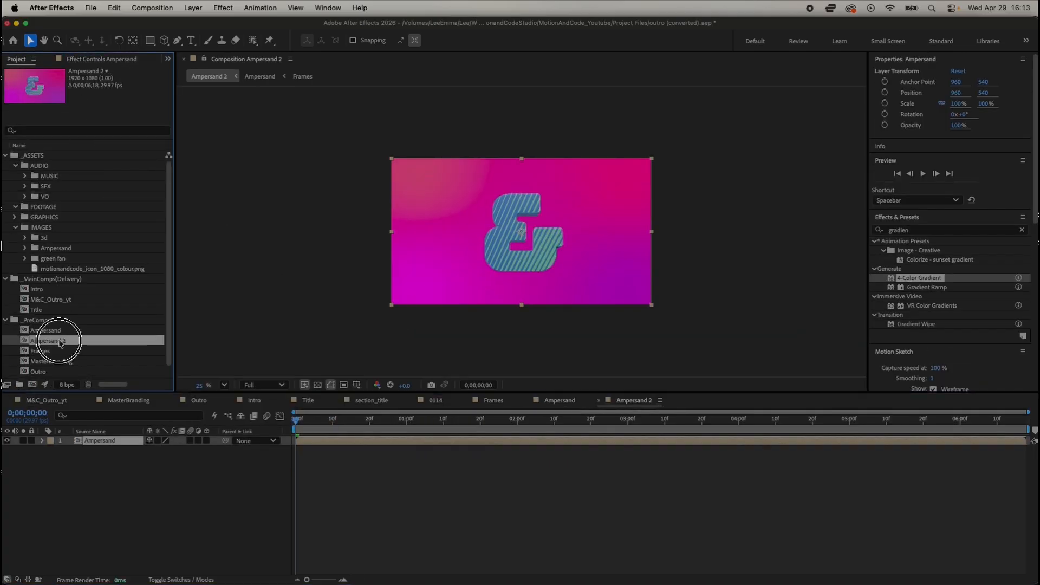
key("Return")
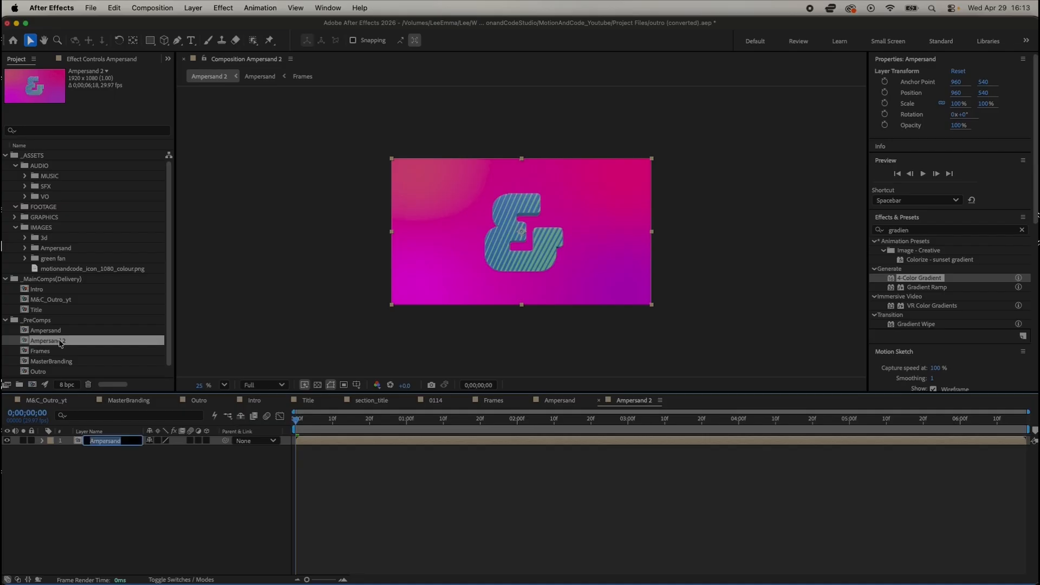
left_click(60, 343)
key("Return")
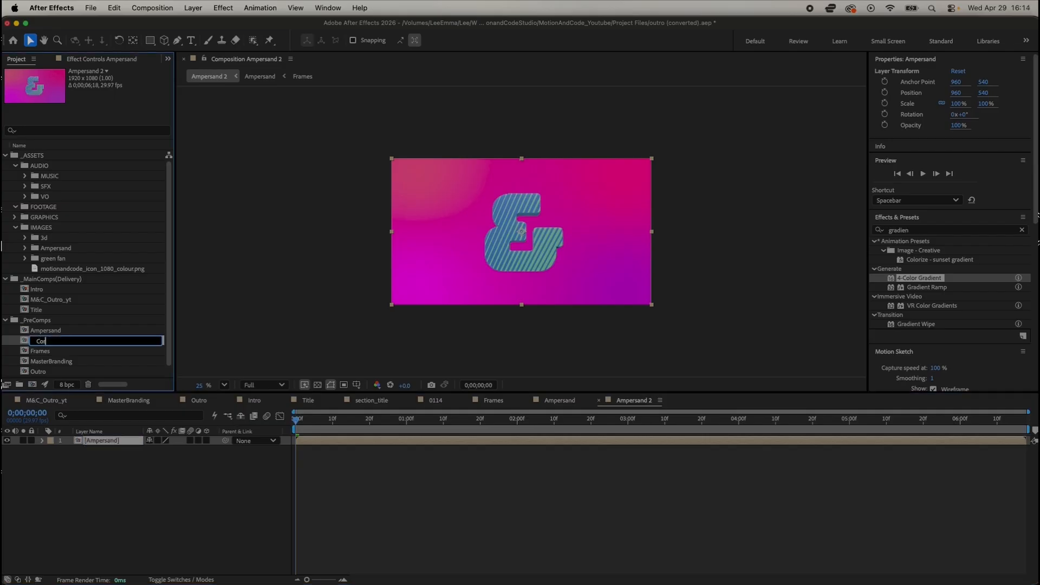
type("CornerBug")
key("Return")
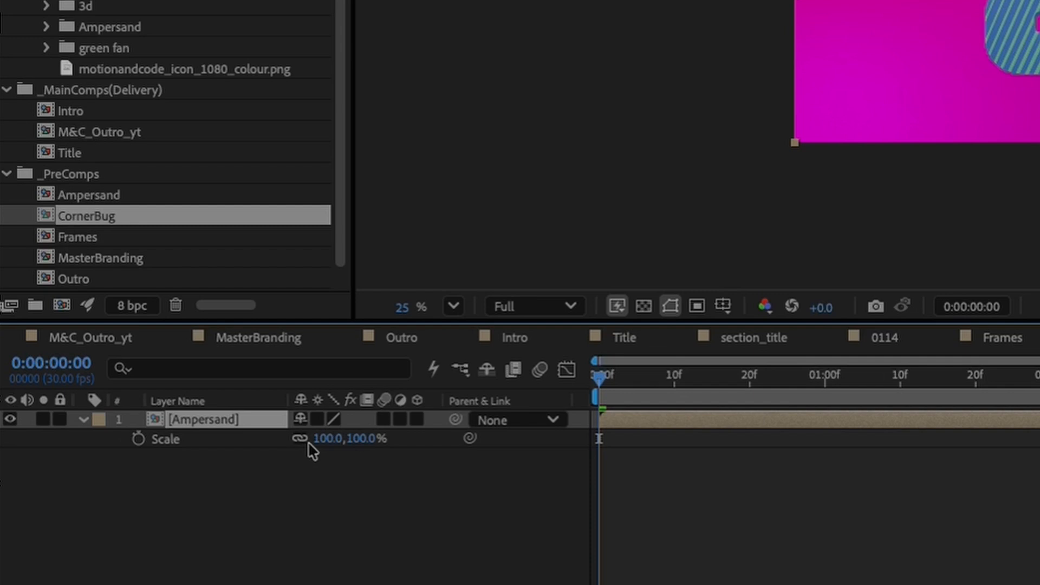
Step: Expand the transform properties of the Ampersand layer in CornerBug and scale the layer down to 42%
left_click(73, 416)
left_click(80, 417)
left_click(81, 417)
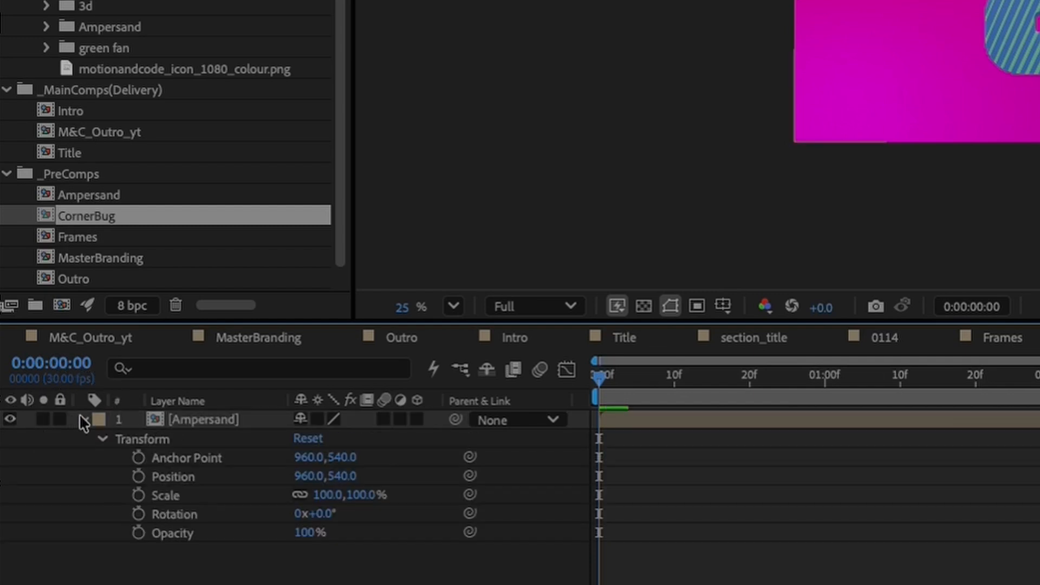
left_click(169, 496)
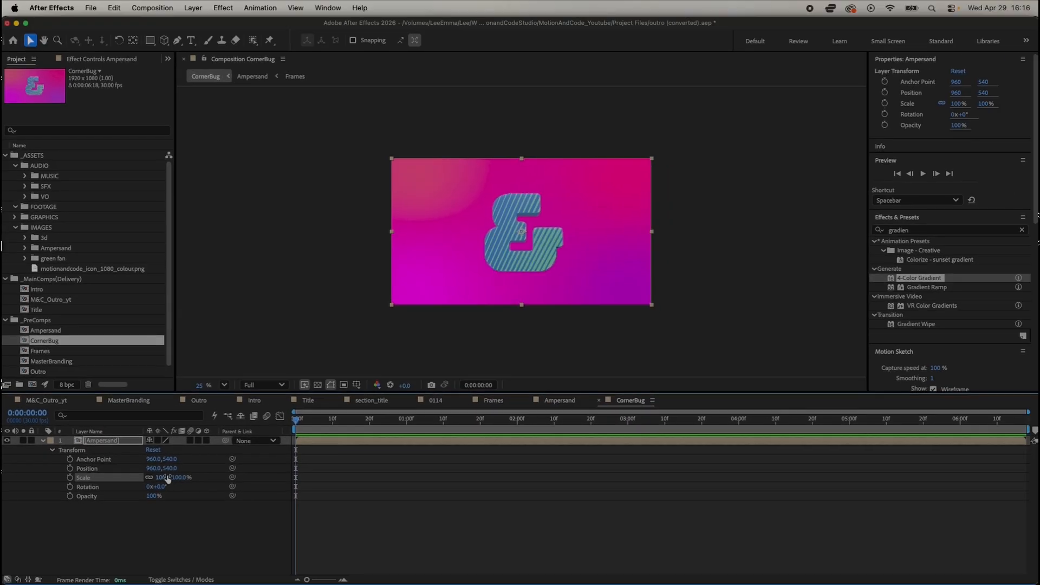
left_click_drag(359, 494, 279, 494)
left_click_drag(140, 476, 132, 476)
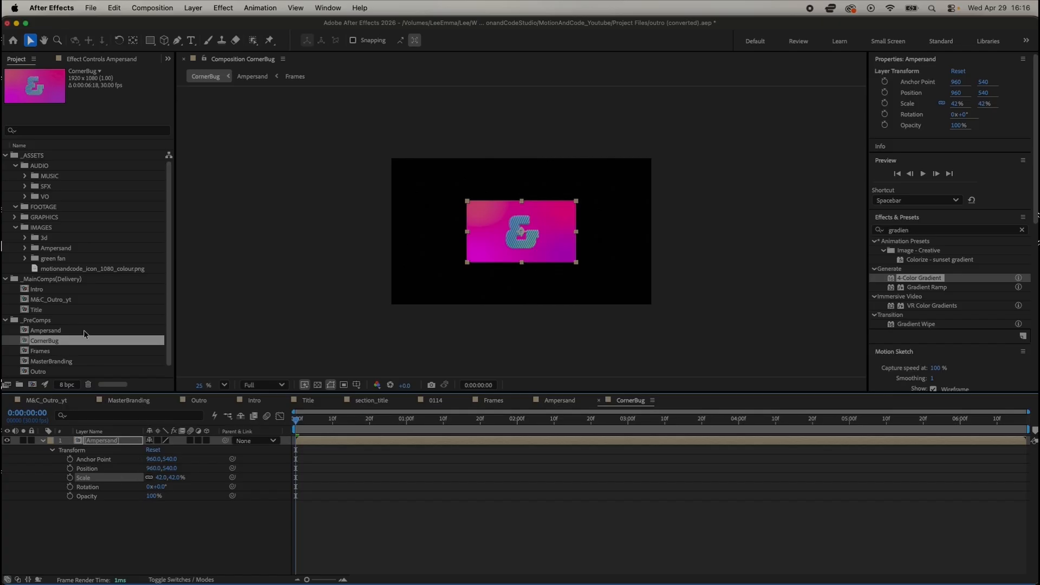
Step: Open the Frames composition to view its layers, and reopen the CornerBug composition
double_click(48, 351)
double_click(47, 337)
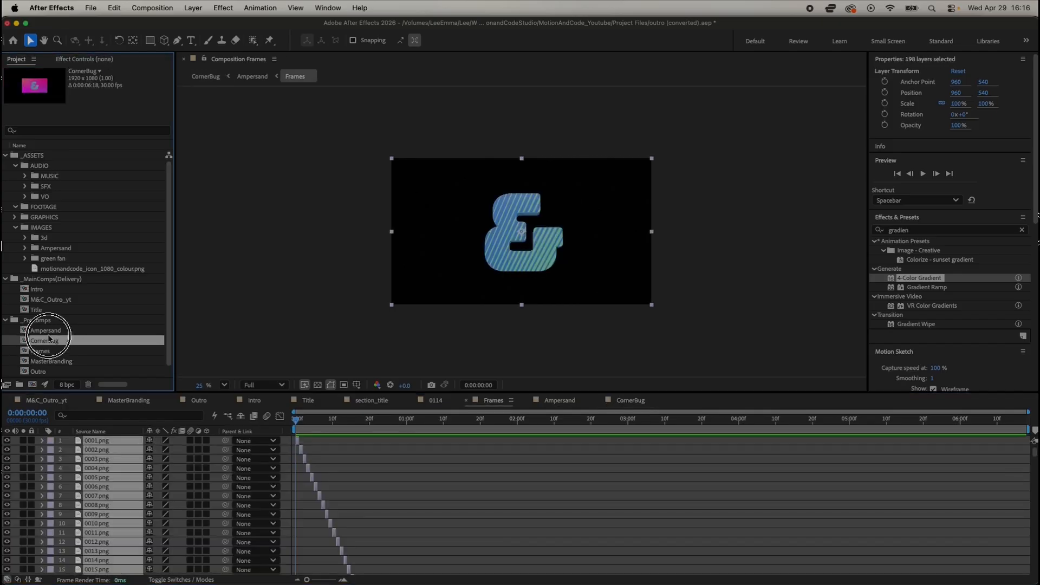
Step: Hide the dark gray gradient solid in the Ampersand composition and return to the CornerBug composition
double_click(48, 330)
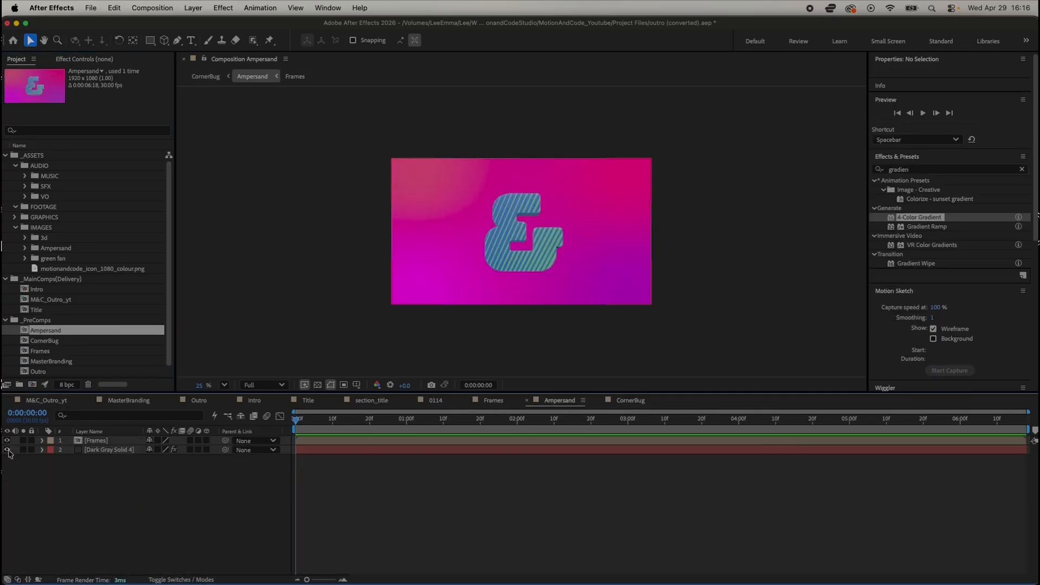
left_click(7, 450)
double_click(55, 343)
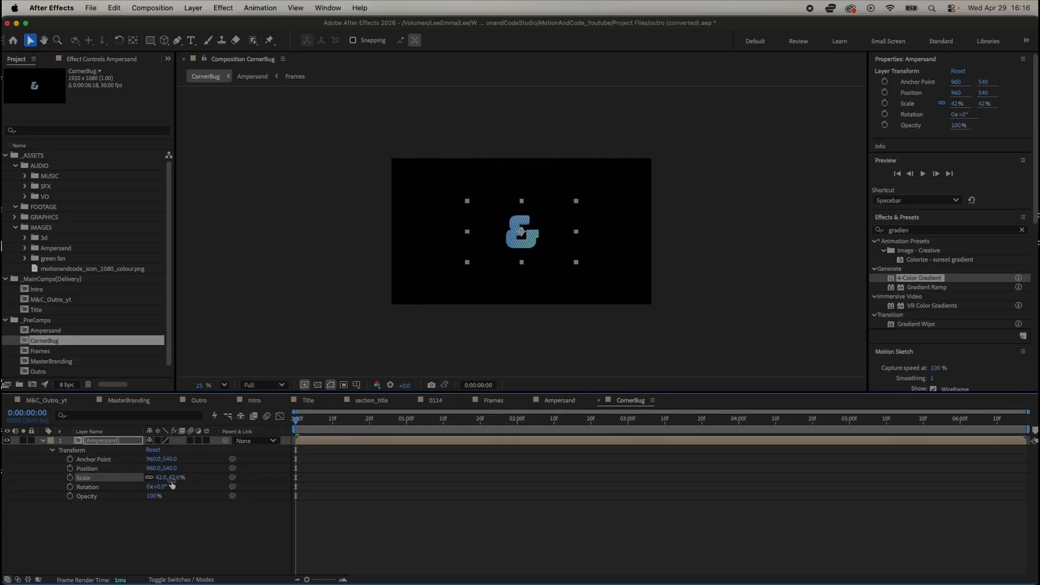
Step: Scale the Ampersand layer in CornerBug to 20% and move it into the upper-right corner of the frame
left_click_drag(172, 484, 146, 477)
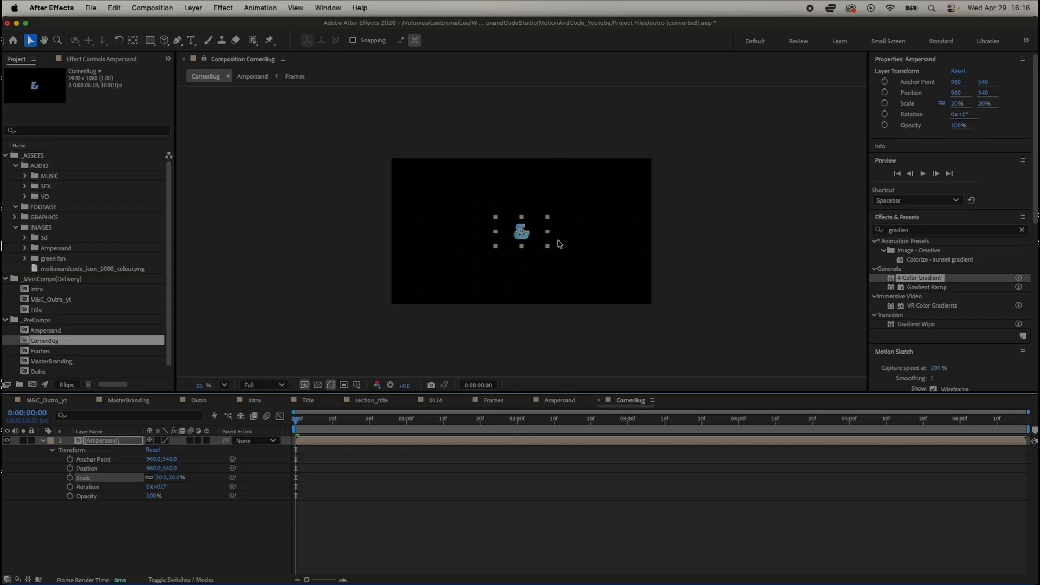
left_click_drag(537, 238, 648, 179)
left_click(657, 222)
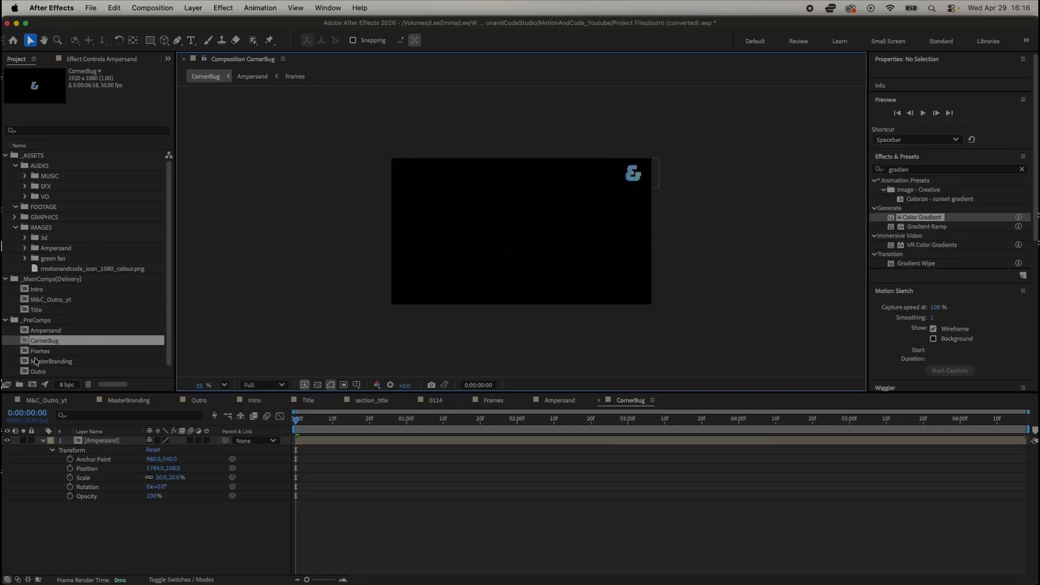
Step: Resize the Ampersand composition to 1080 x 1080 px with the aspect ratio unlocked
double_click(49, 330)
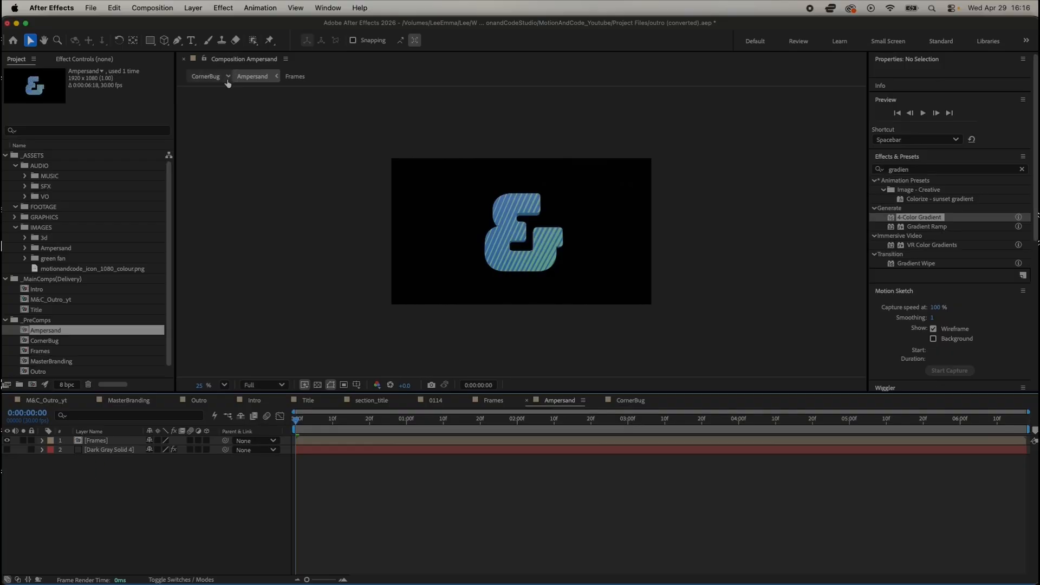
left_click(191, 8)
mouse_move(155, 7)
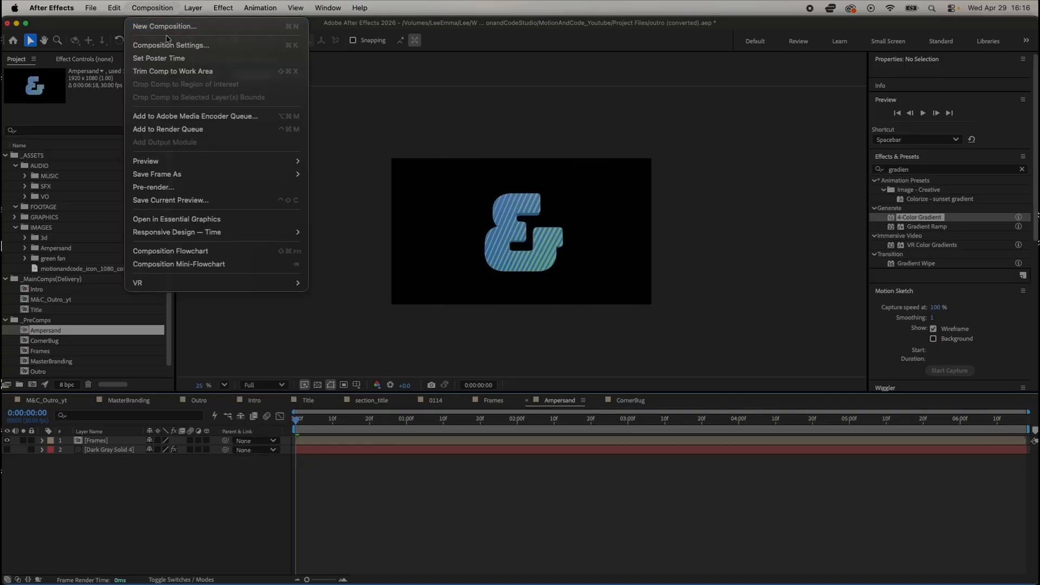
left_click(172, 46)
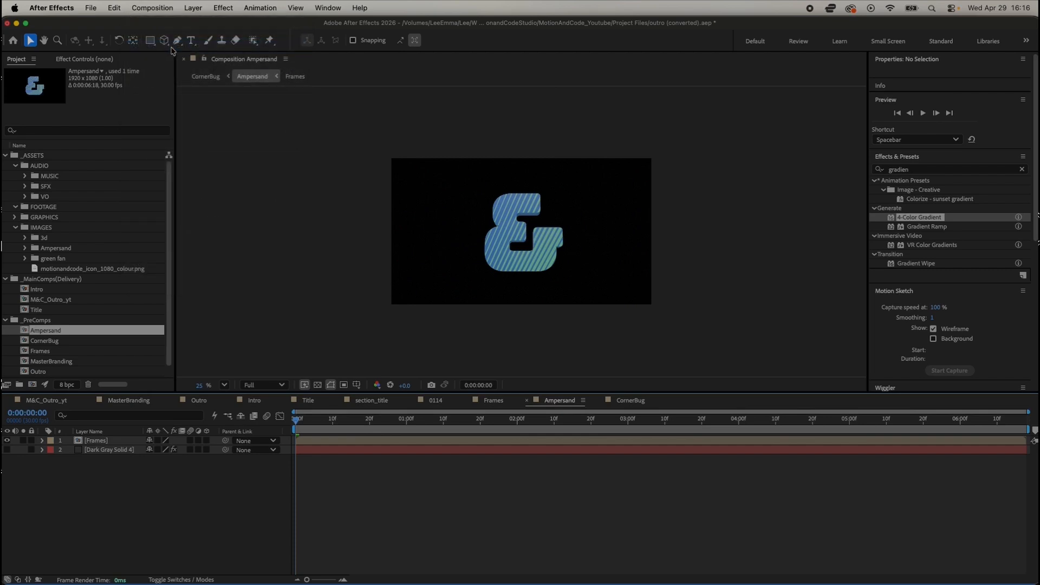
left_click(443, 243)
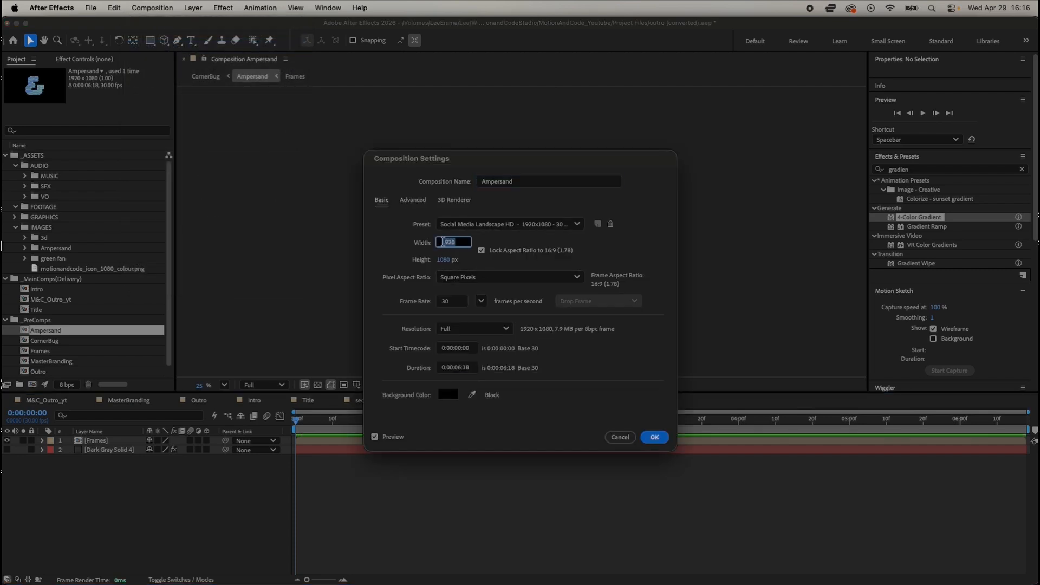
type("1080")
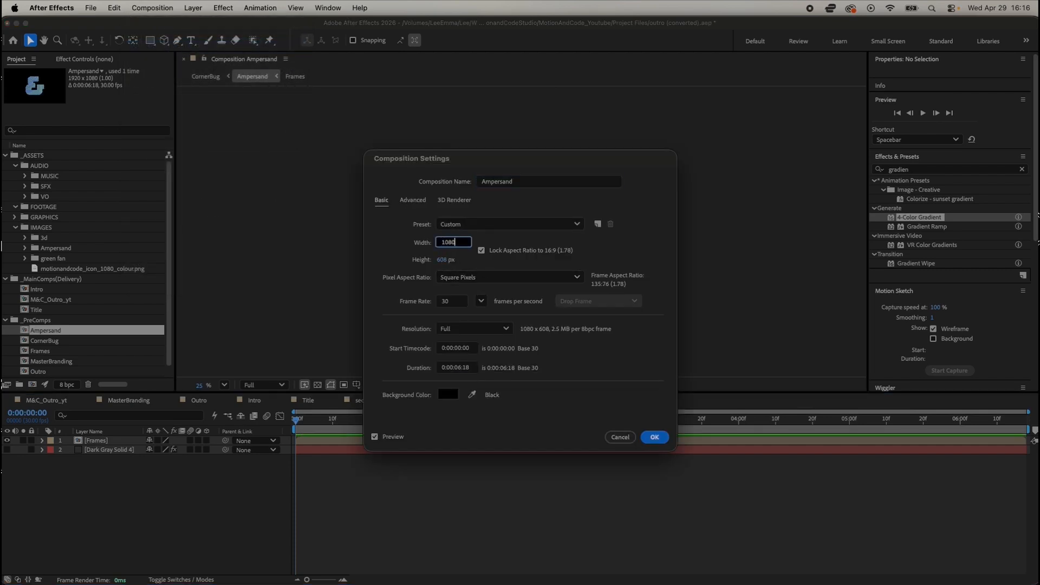
left_click(480, 251)
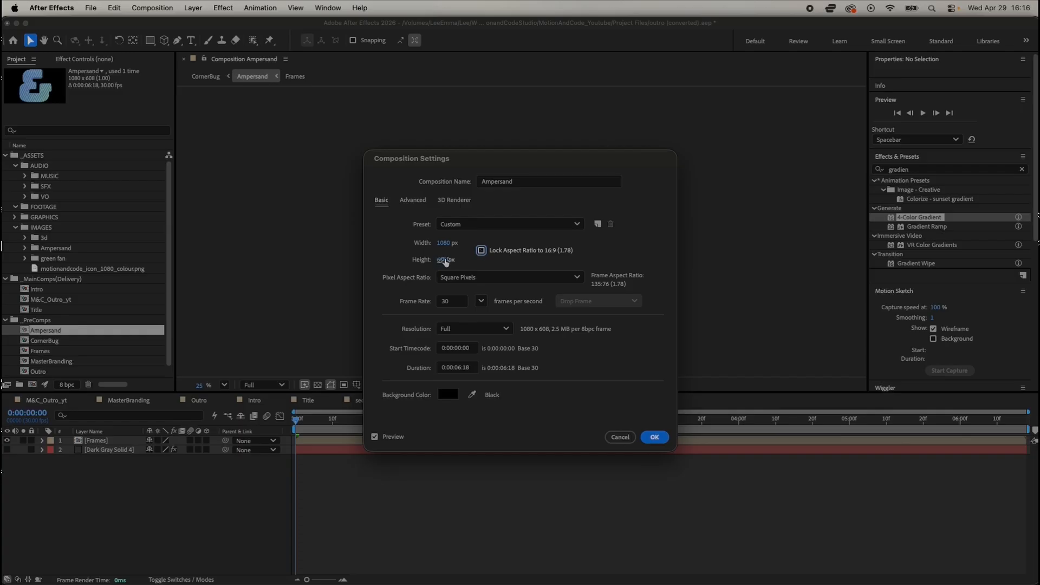
left_click(445, 261)
type("1080")
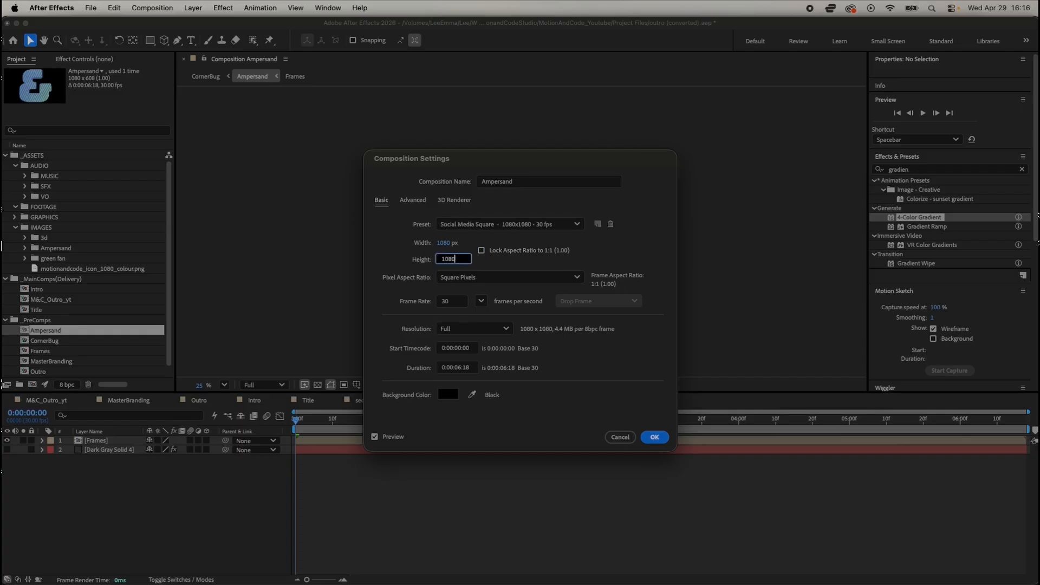
key("Tab")
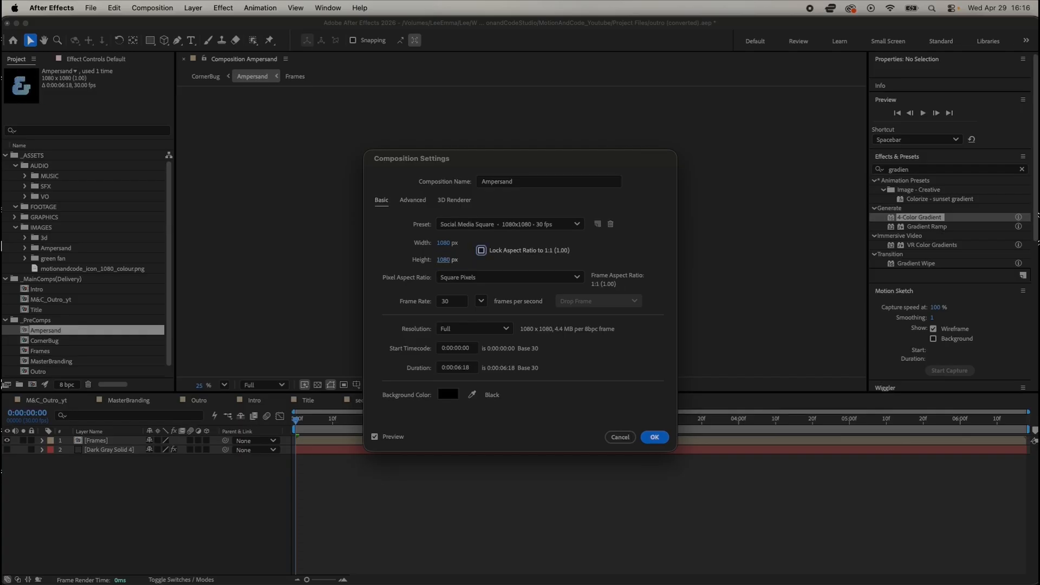
left_click(654, 437)
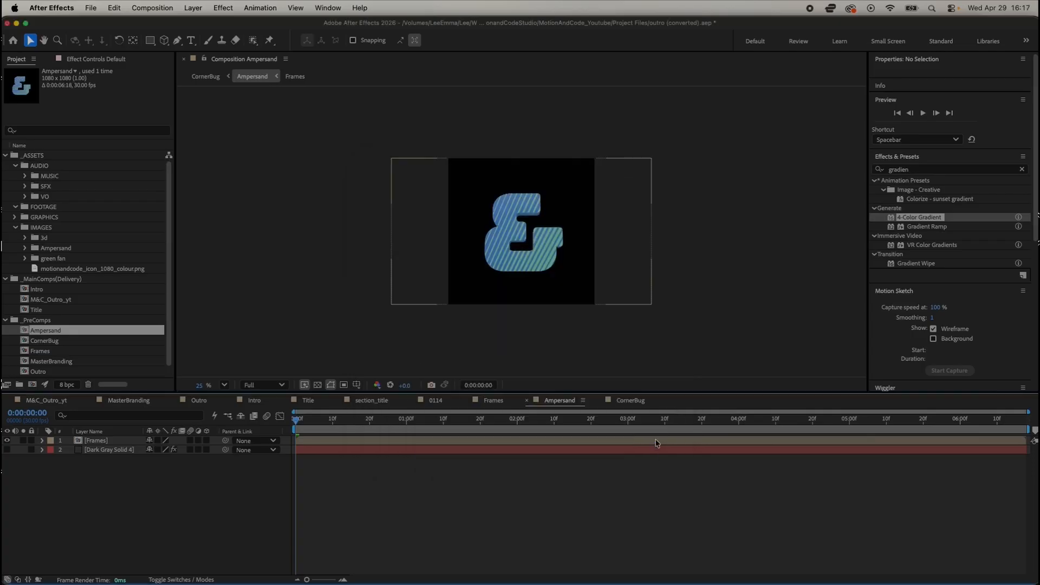
Step: Reopen CornerBug, select the Ampersand layer and collapse the Wiggler, Properties, Preview and Effects & Presets panels to free space
double_click(48, 342)
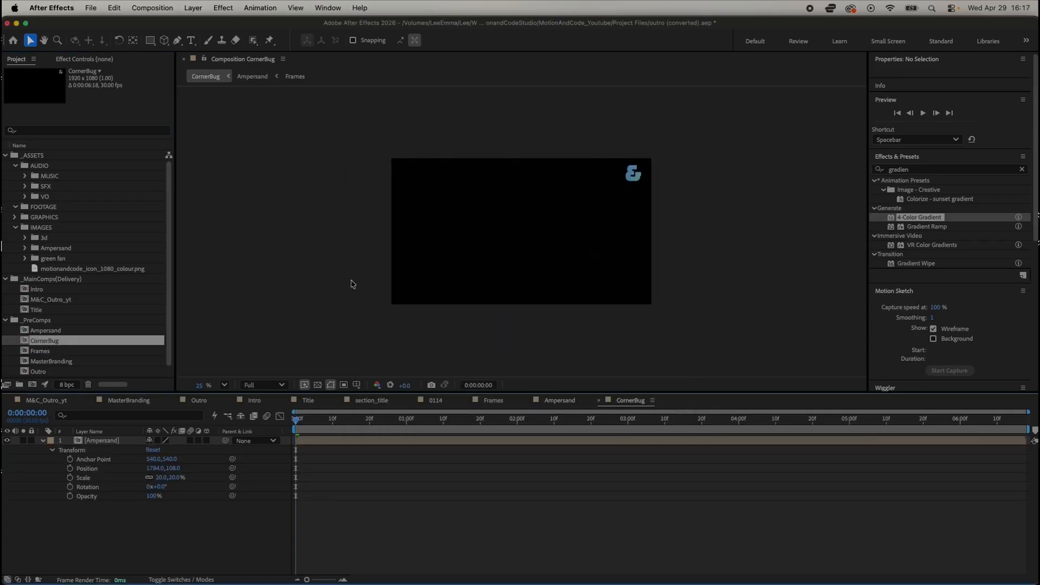
left_click(105, 441)
left_click(904, 351)
left_click(902, 365)
left_click(902, 60)
left_click(896, 87)
left_click(897, 102)
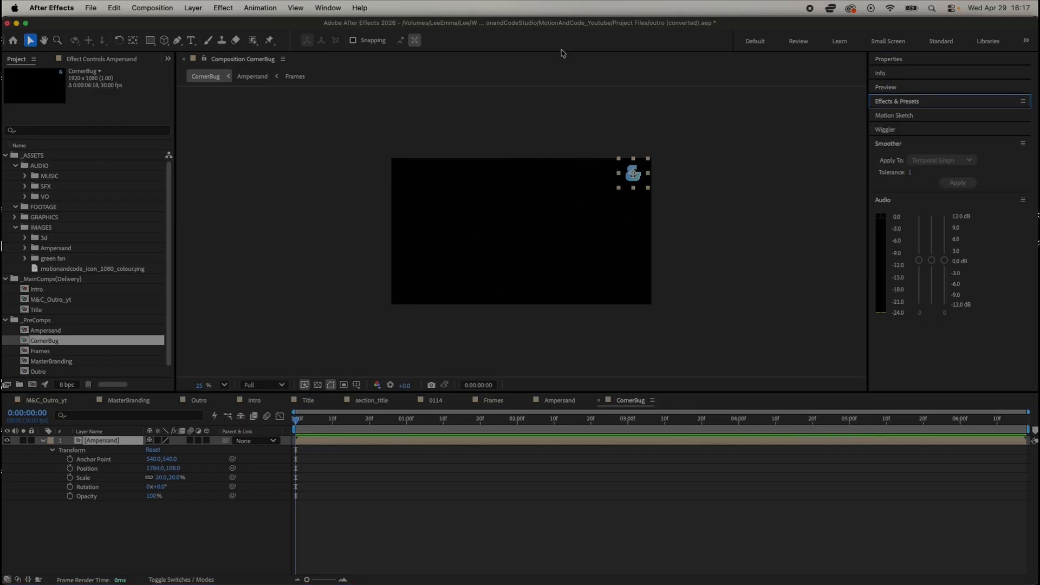
Step: Show the Align panel, align the Ampersand layer to the composition's right edge and deselect it
left_click(344, 6)
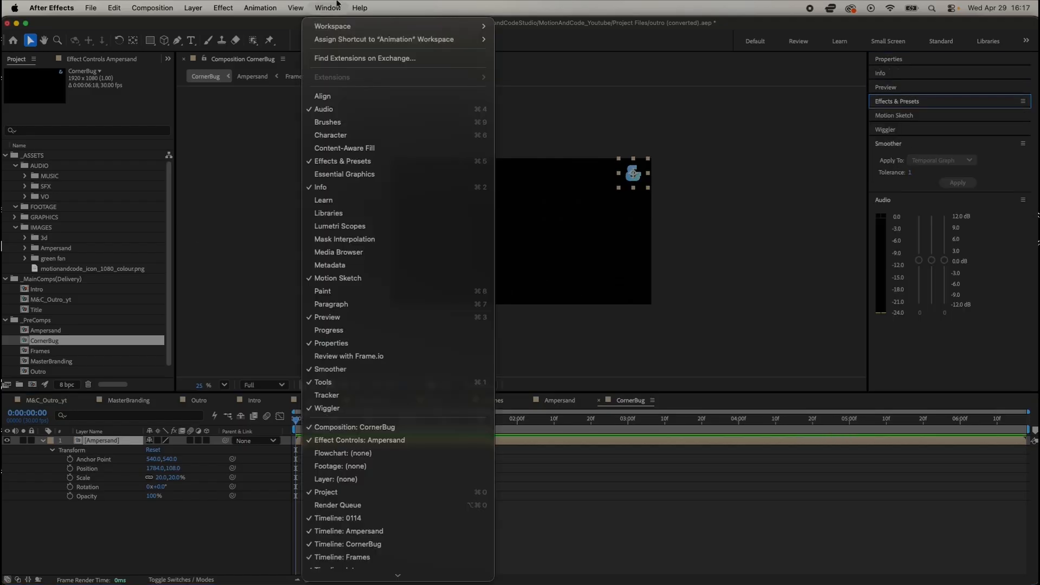
left_click(325, 93)
left_click(916, 363)
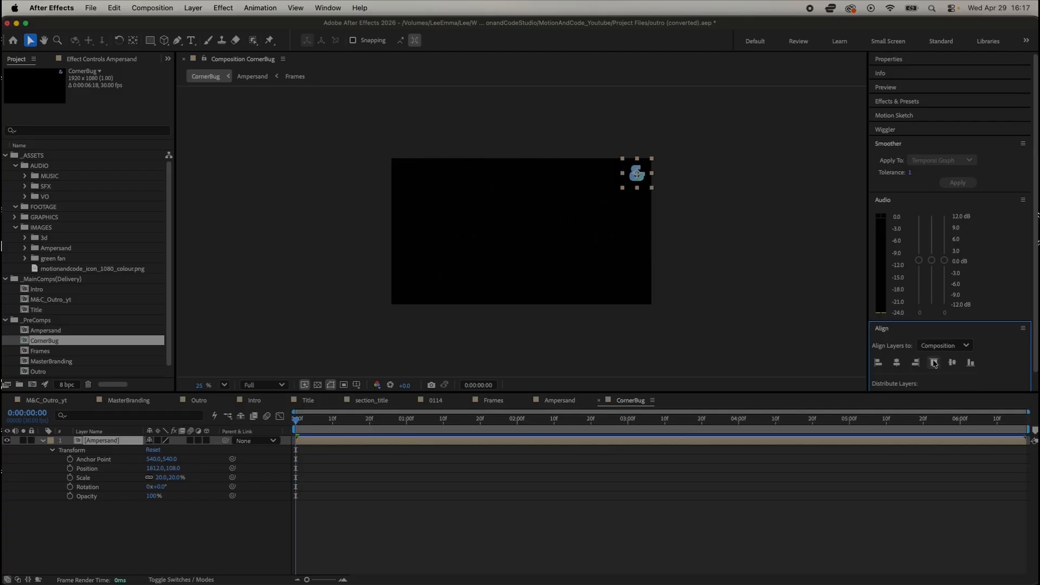
left_click(681, 251)
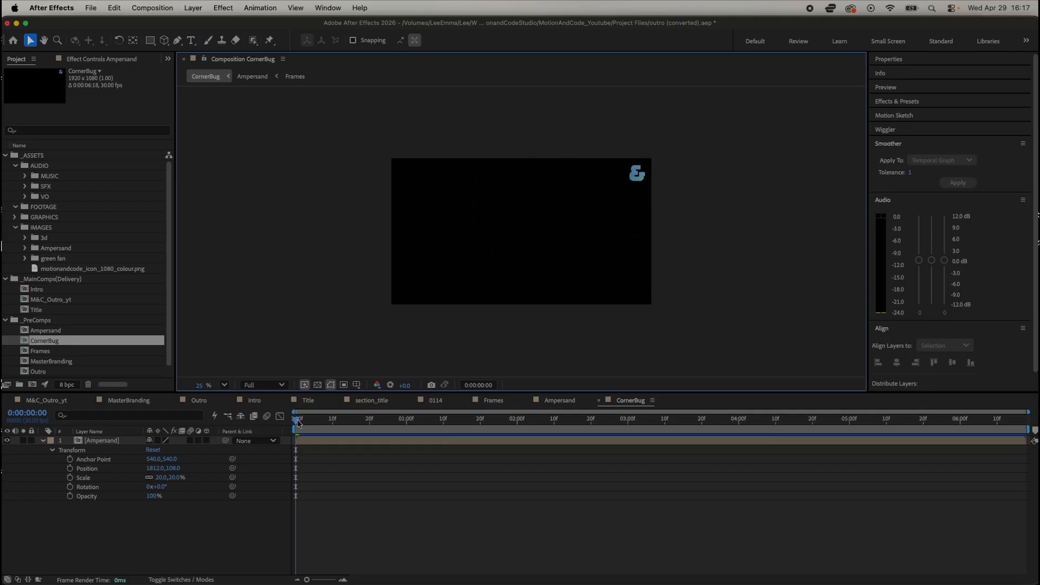
Step: Scrub the start of the CornerBug animation and send the composition to the Adobe Media Encoder queue
mouse_move(297, 422)
left_mouse_down()
mouse_move(489, 432)
mouse_move(397, 425)
mouse_move(289, 438)
left_mouse_up()
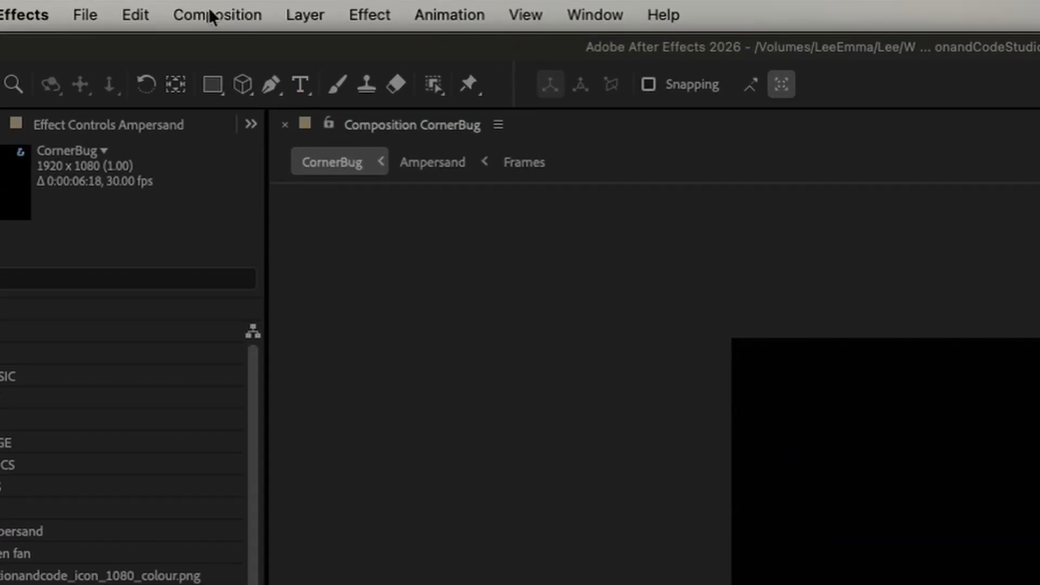
left_click(211, 15)
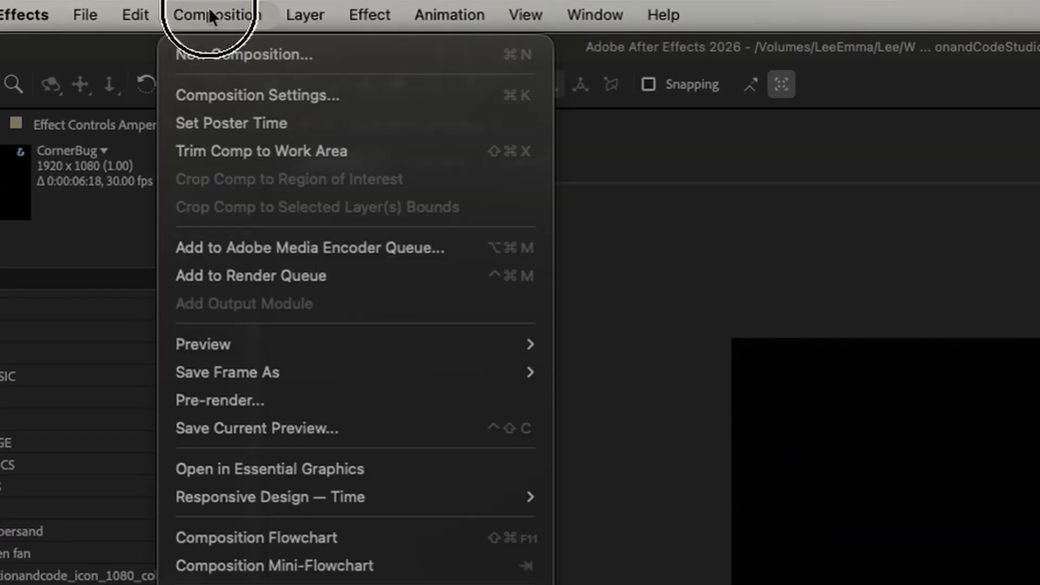
left_click(273, 245)
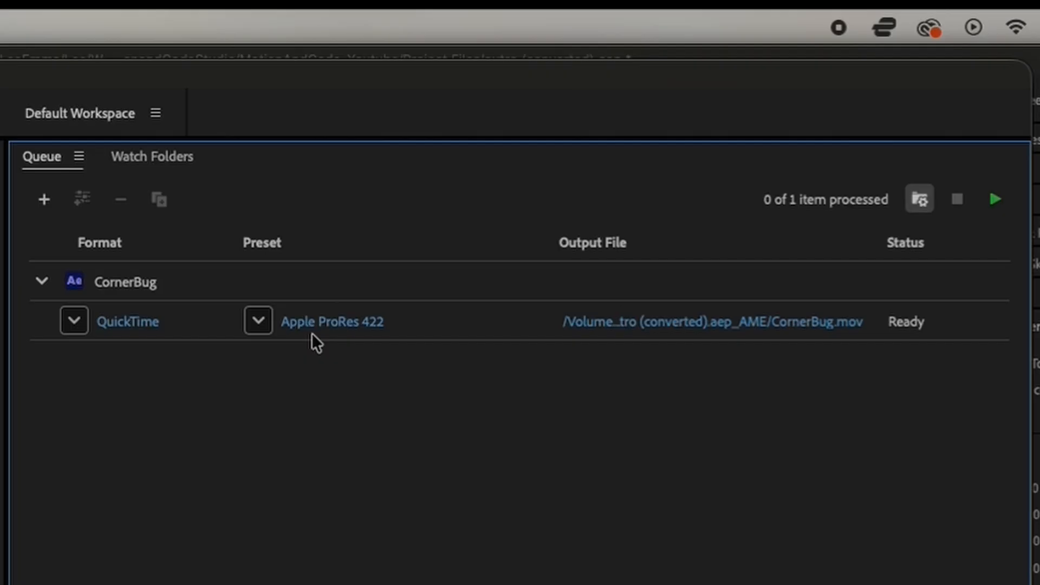
Step: Keep QuickTime as the CornerBug export format and choose the Apple ProRes 4444 with alpha preset
left_click(72, 325)
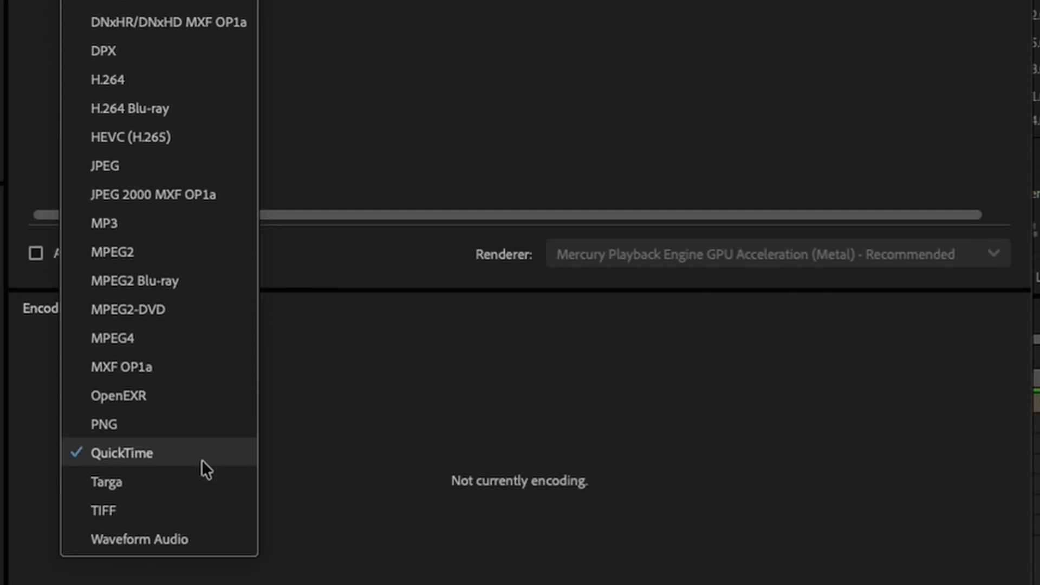
left_click(202, 461)
left_click(256, 325)
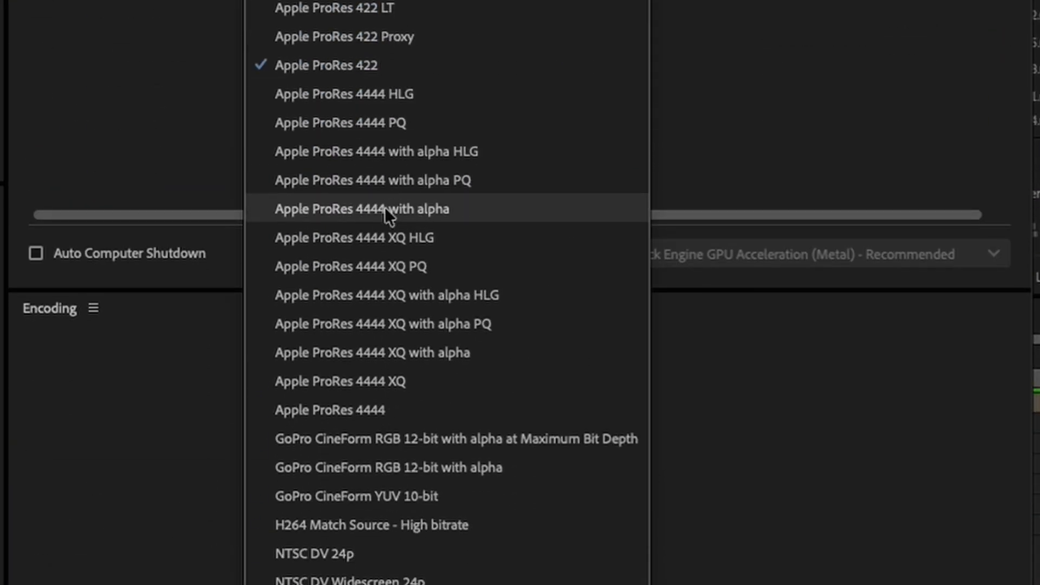
left_click(417, 213)
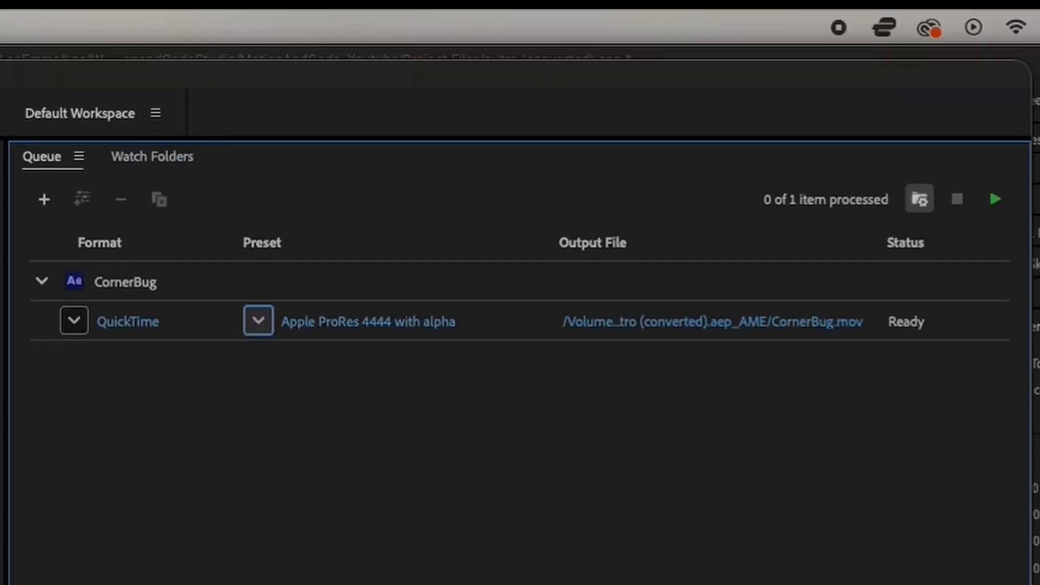
Step: Set the CornerBug output location to Branding Assets/Video Assets in 06_Motion&Code and start the render queue
left_click(802, 322)
left_click(184, 396)
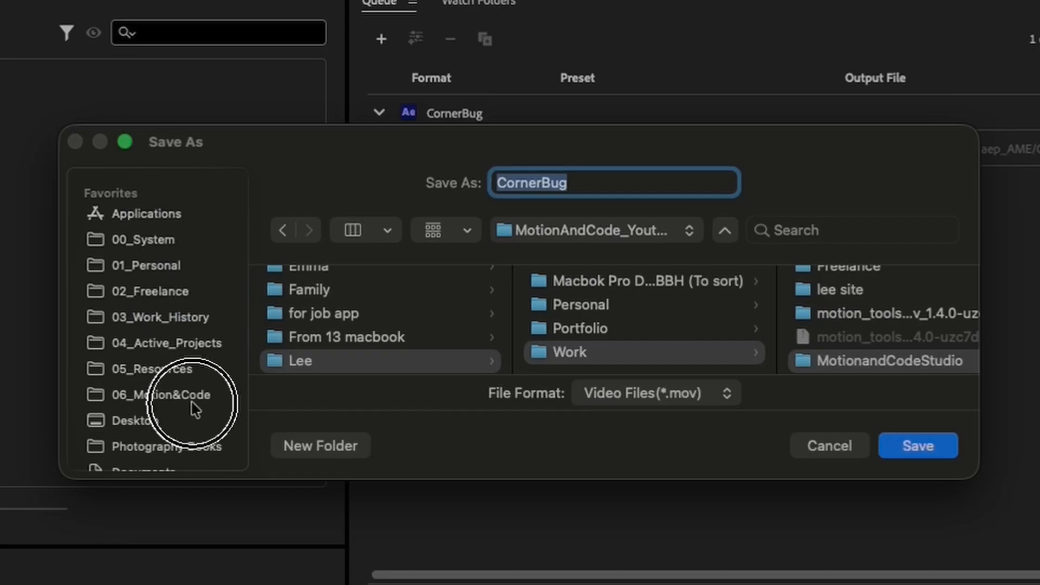
left_click(350, 274)
left_click(618, 282)
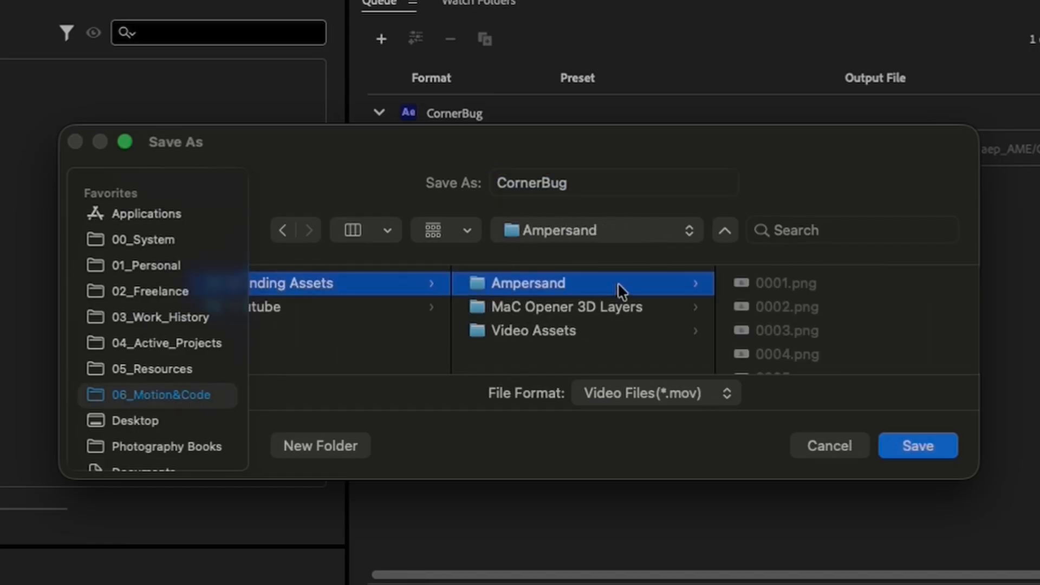
left_click(599, 328)
left_click(918, 446)
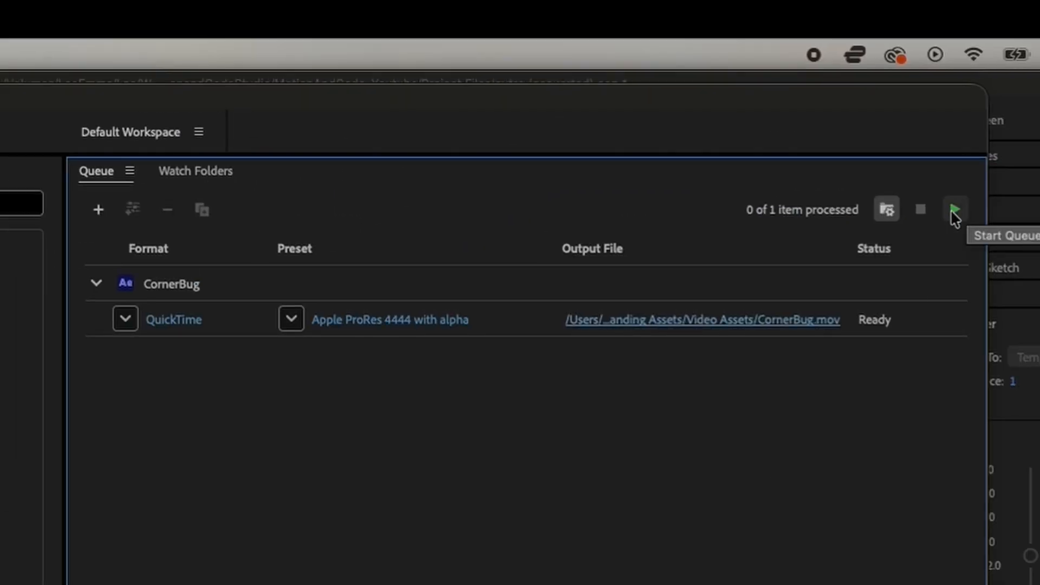
left_click(954, 214)
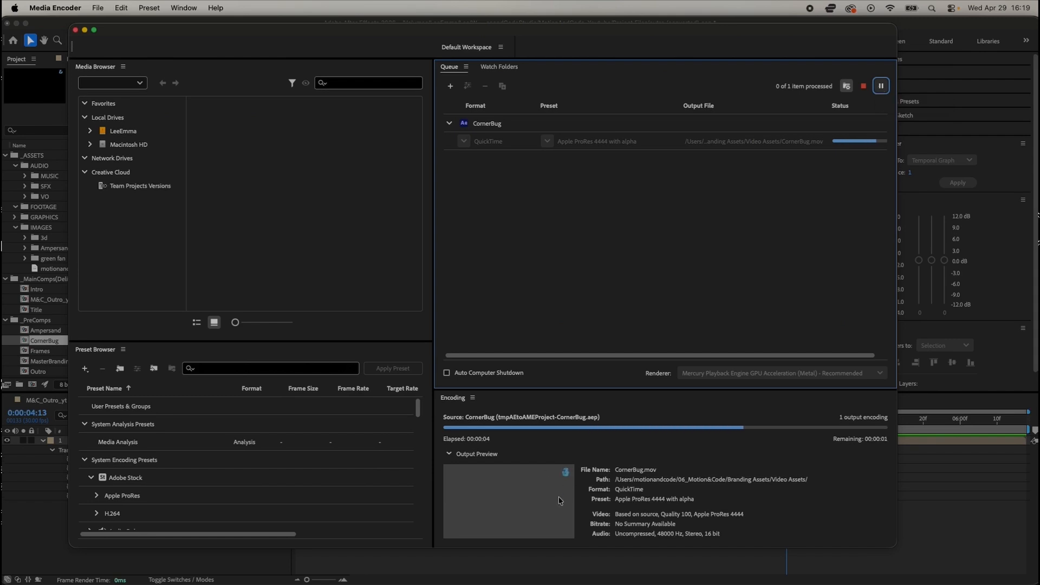
Step: Switch to Finder and preview the exported CornerBug.mov in the Video Assets folder
mouse_move(60, 582)
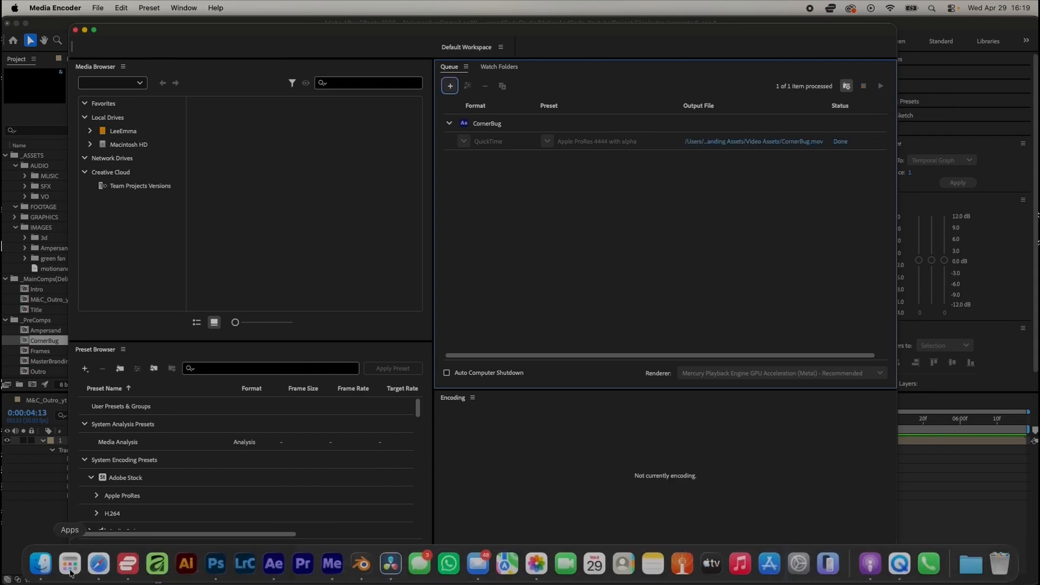
left_click(40, 564)
left_click(417, 189)
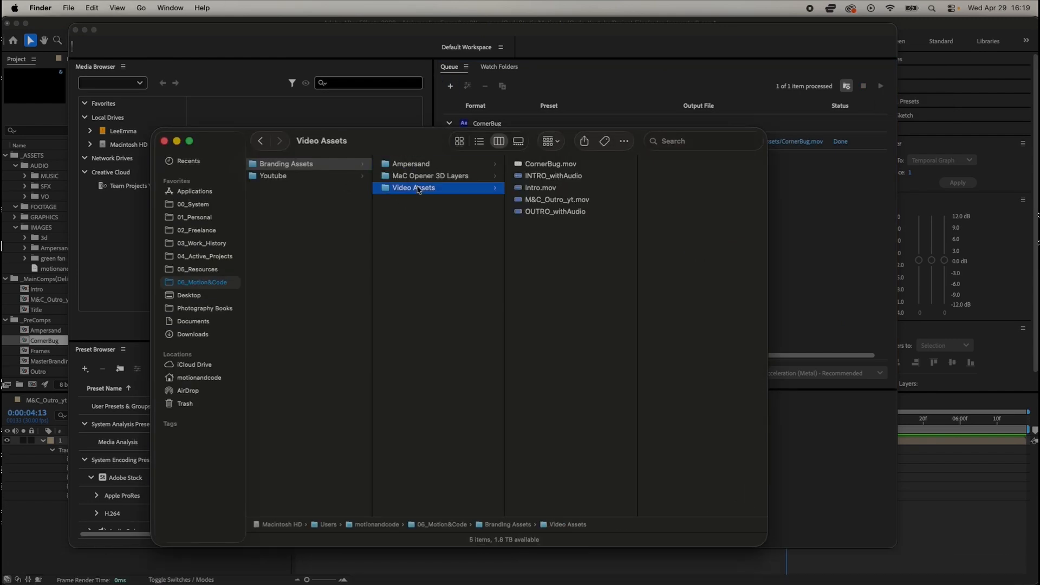
left_click(561, 166)
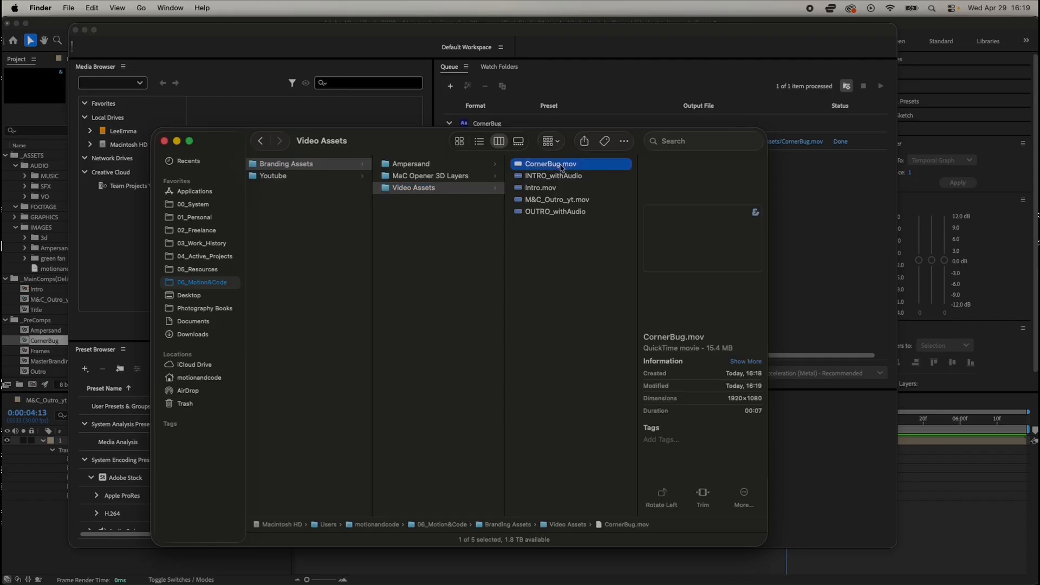
key("space")
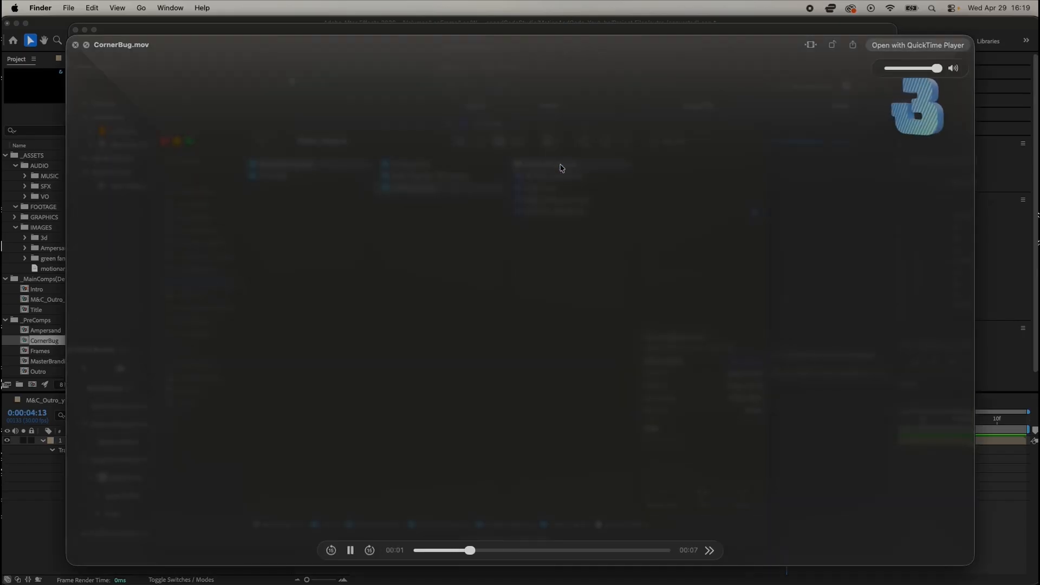
key("space")
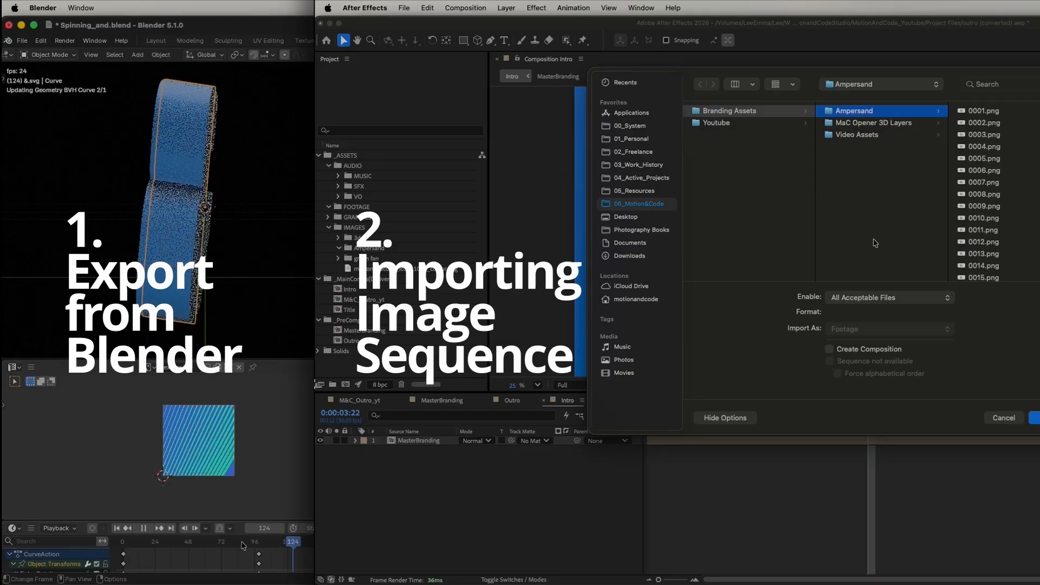
left_click_drag(247, 542, 165, 544)
left_click(723, 291)
scroll(860, 446, "down", 5)
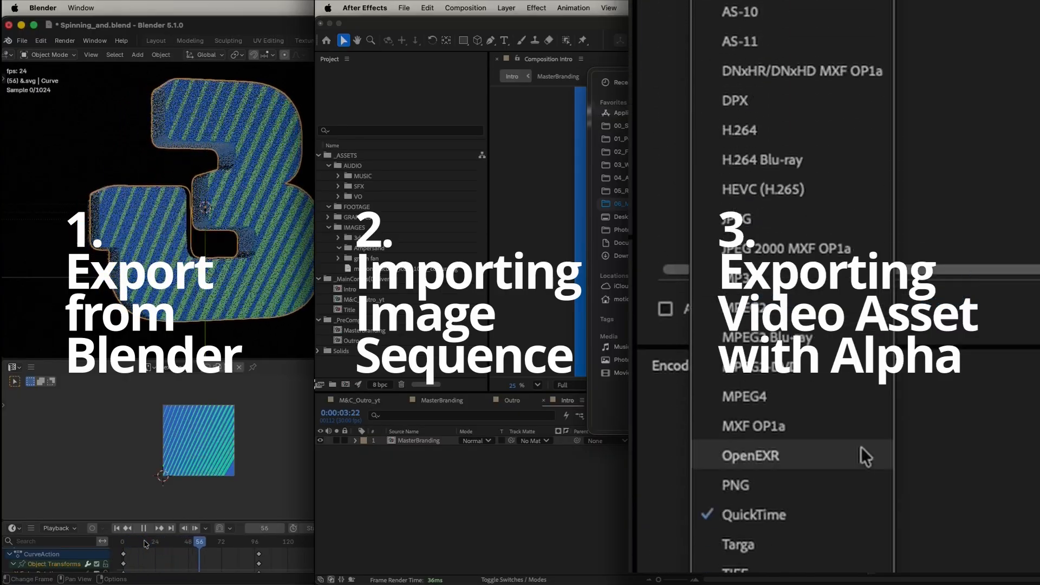
left_click(836, 444)
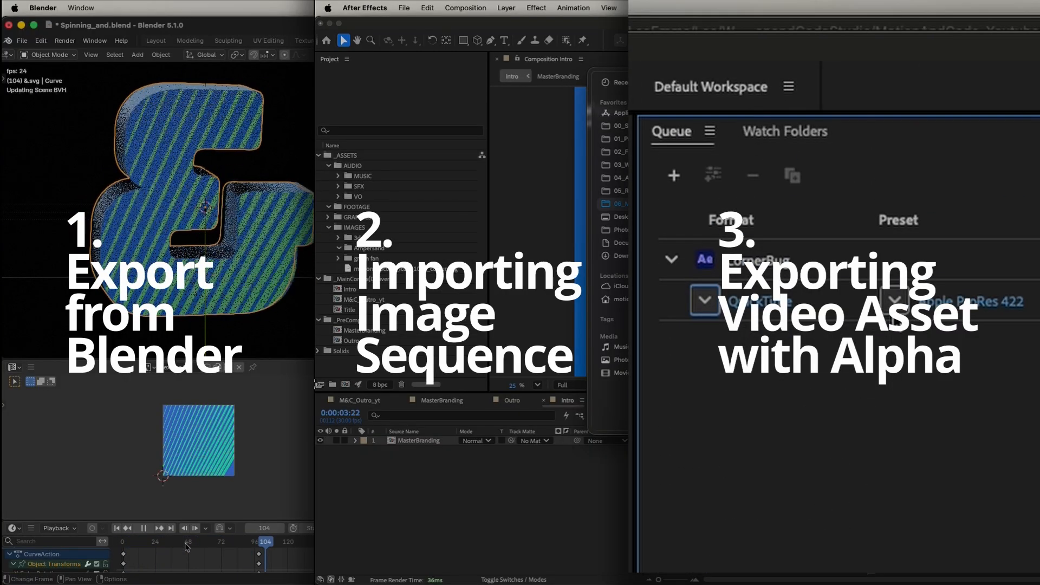
left_click(894, 225)
left_click_drag(268, 544, 144, 552)
left_click(1032, 190)
left_click(383, 248)
left_click(418, 194)
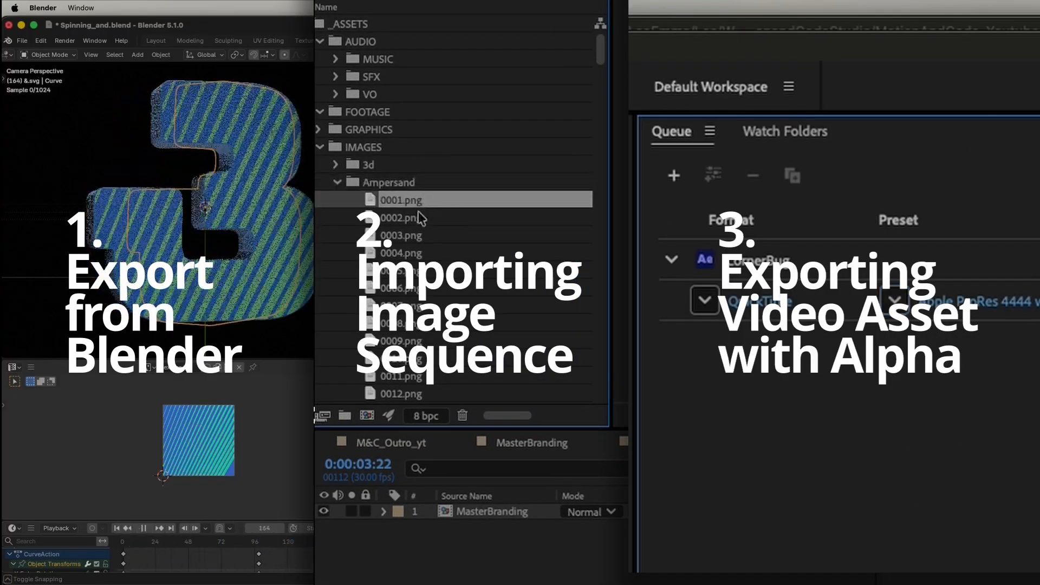